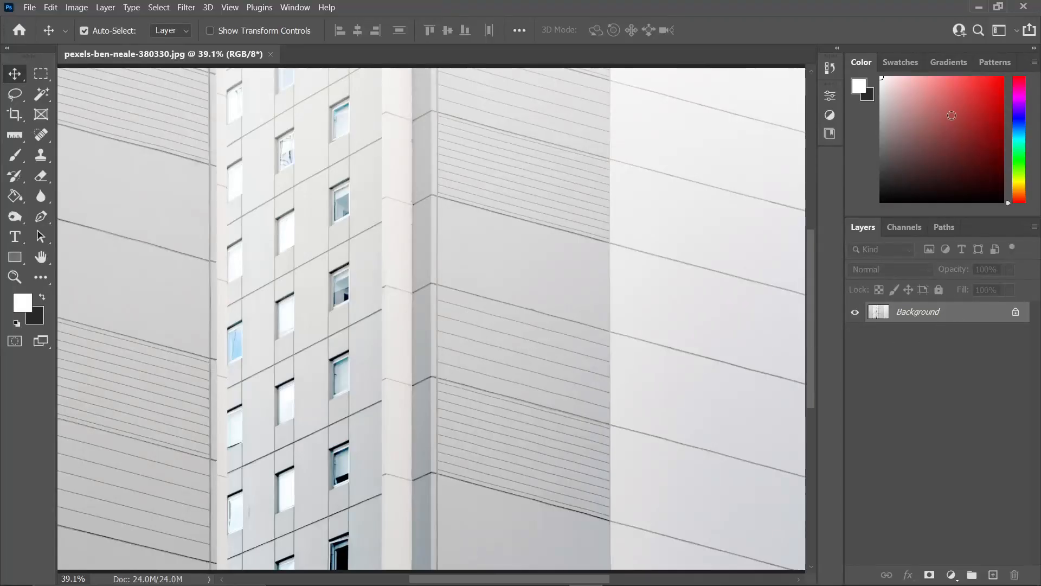
- Look through the Channels, Paths and Swatches panels, returning to Layers and Color
click(904, 227)
click(944, 227)
click(903, 227)
click(862, 227)
click(901, 62)
click(865, 63)
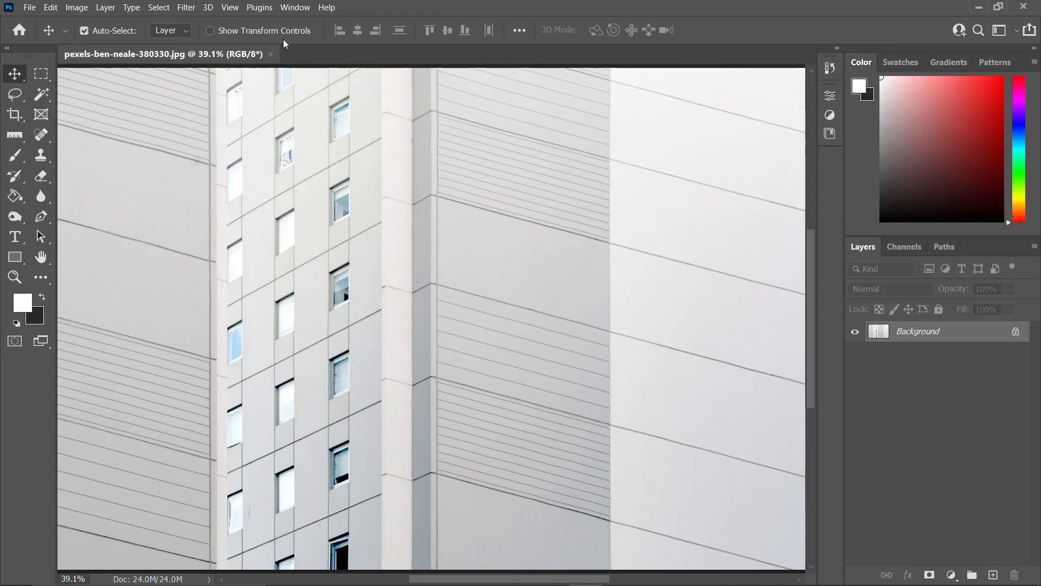
- Close the Layers panel and restore it to the workspace
click(296, 8)
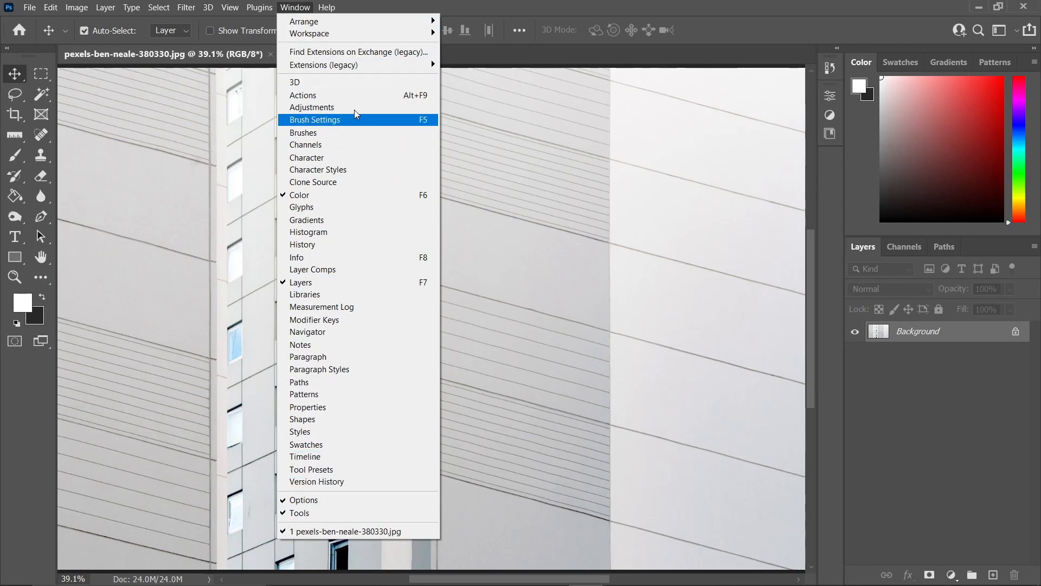
click(356, 134)
click(1034, 246)
click(940, 567)
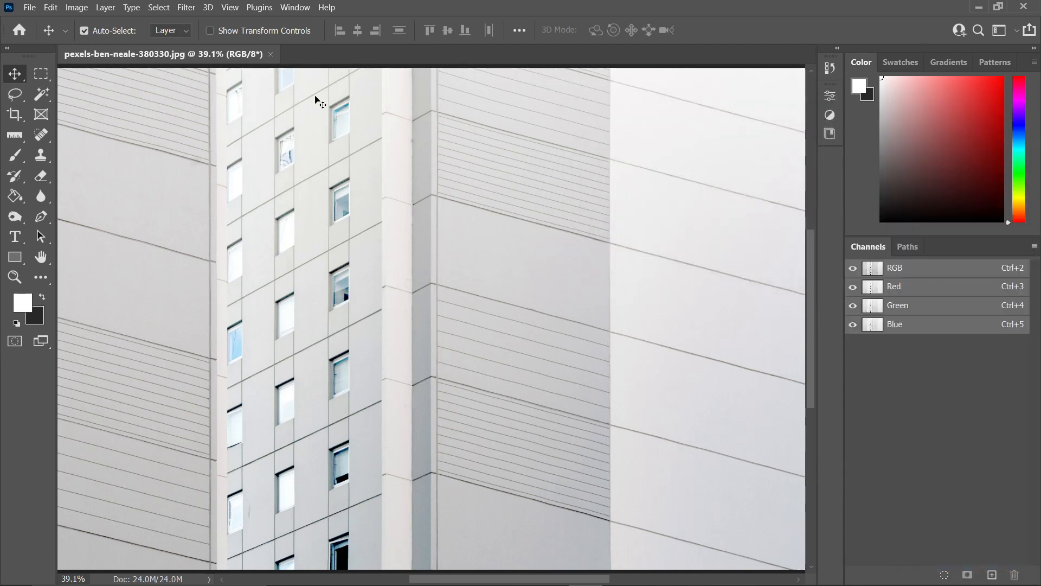
click(300, 9)
click(295, 286)
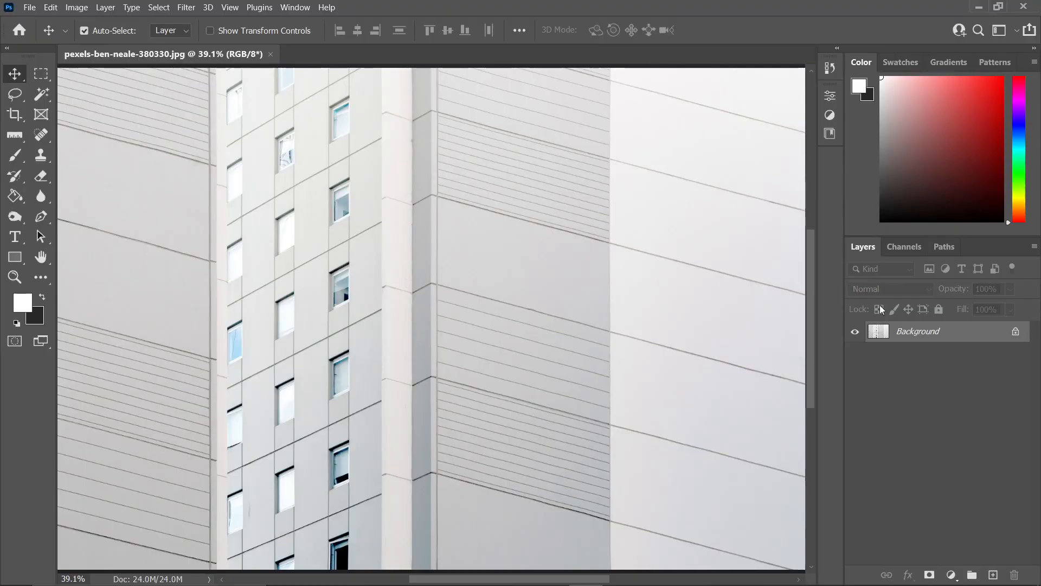
- Switch to the Essentials workspace, collapsing the Properties, Adjustments and Libraries group to icons and shortening the Color panel
click(1018, 31)
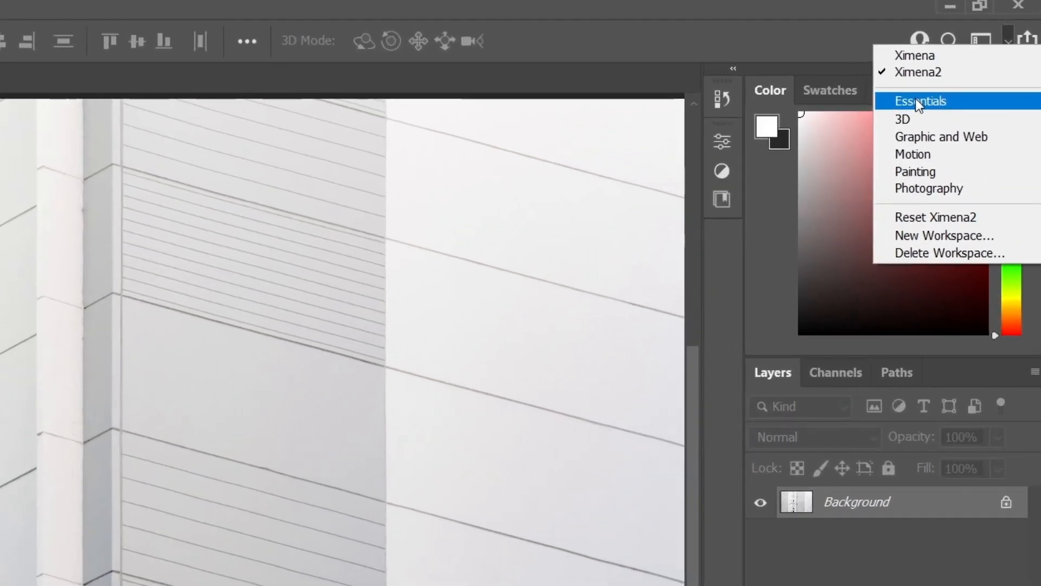
click(957, 69)
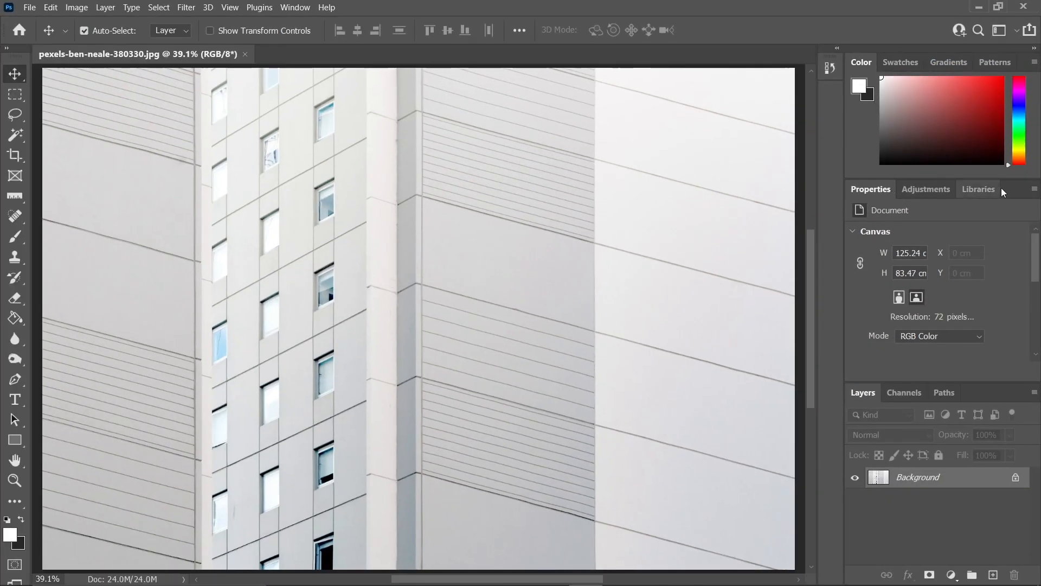
drag(1001, 191, 832, 102)
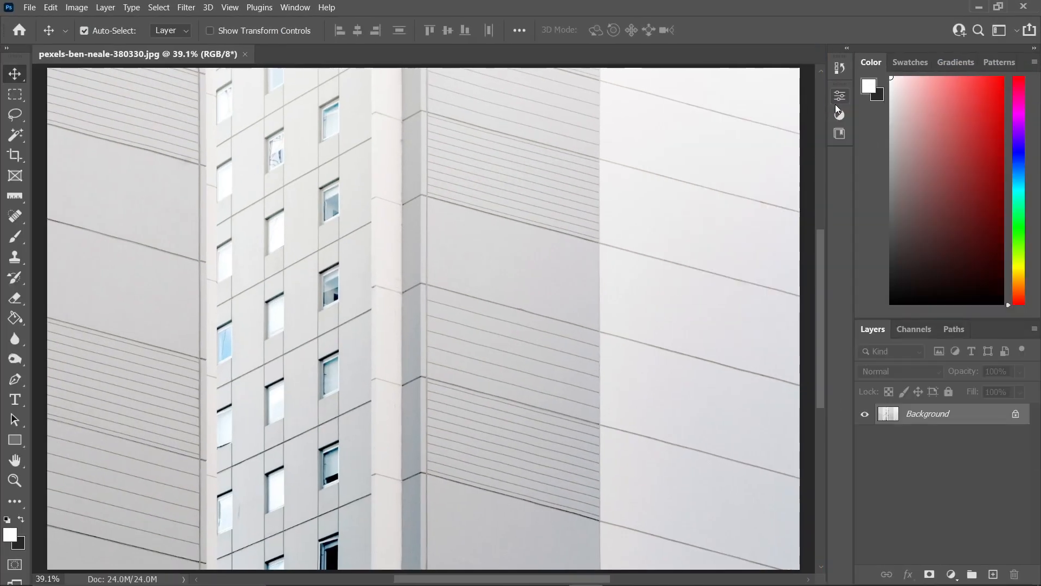
drag(999, 315, 993, 203)
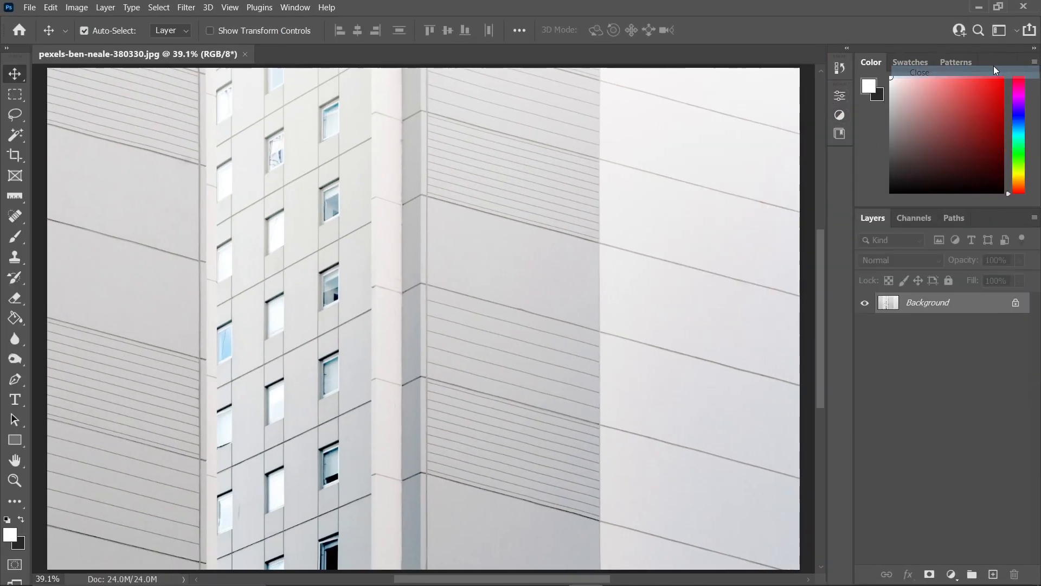
- Close the Gradients, Patterns, Swatches and Libraries panels, keeping only Color in its group
right_click(990, 65)
click(928, 70)
right_click(839, 133)
click(861, 137)
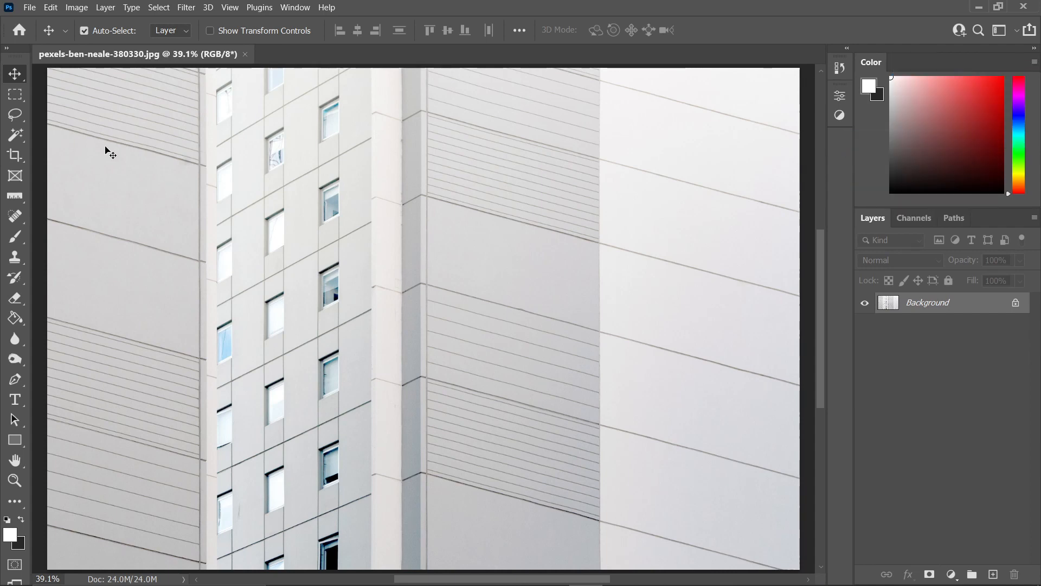
- Arrange the tools in two columns and start creating a new workspace from the layout
click(7, 49)
click(1017, 30)
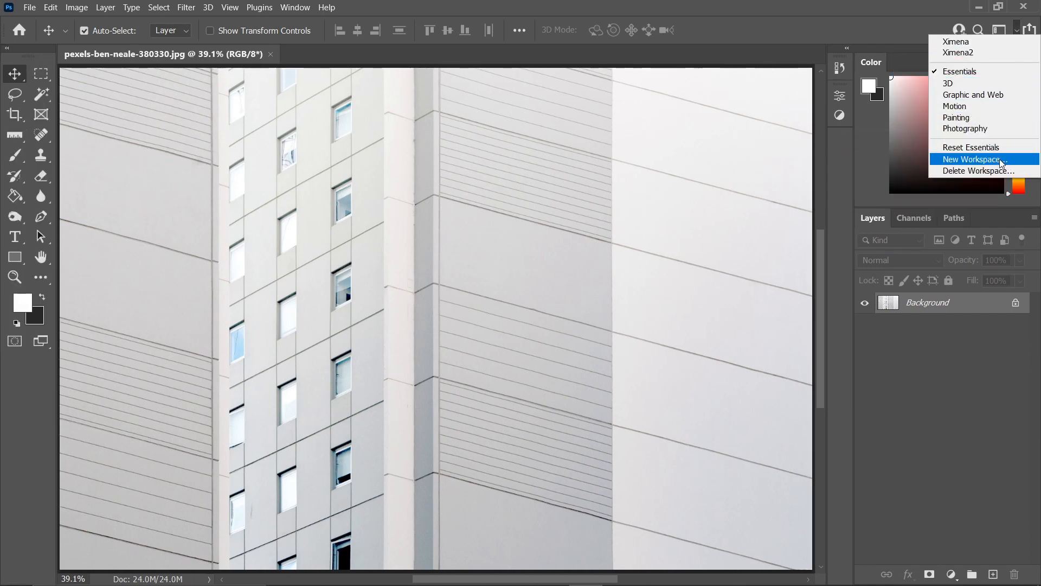
click(971, 159)
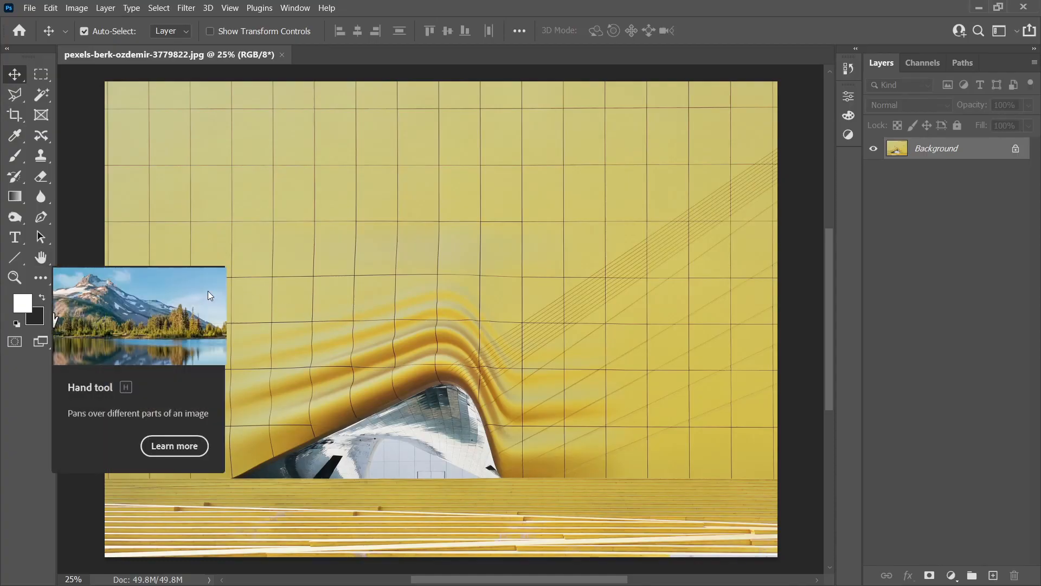
- Pan the yellow building photo with the Hand tool and enlarge its view slightly with the Zoom tool
key(h)
drag(396, 294, 420, 294)
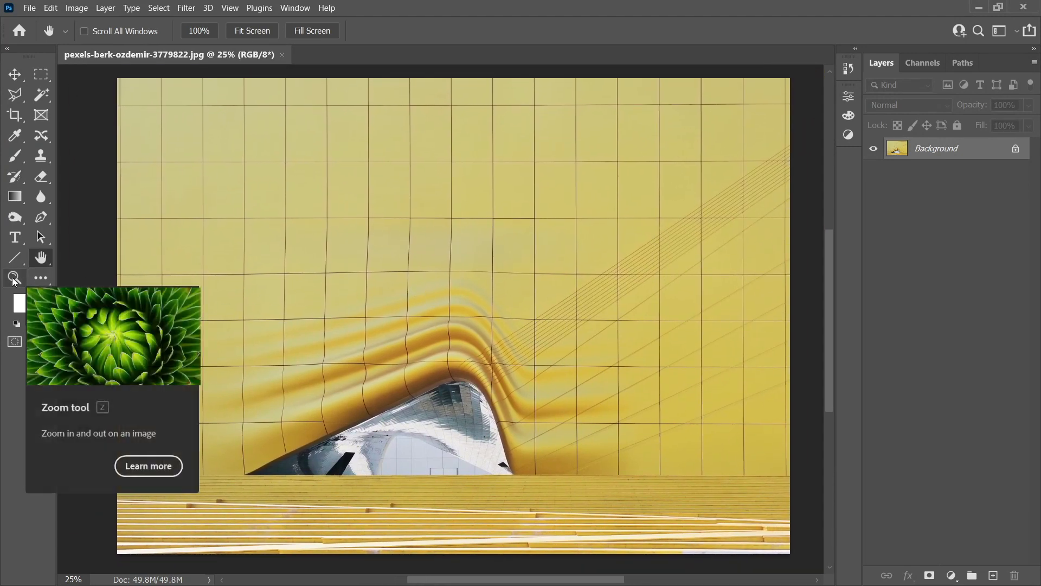
key(z)
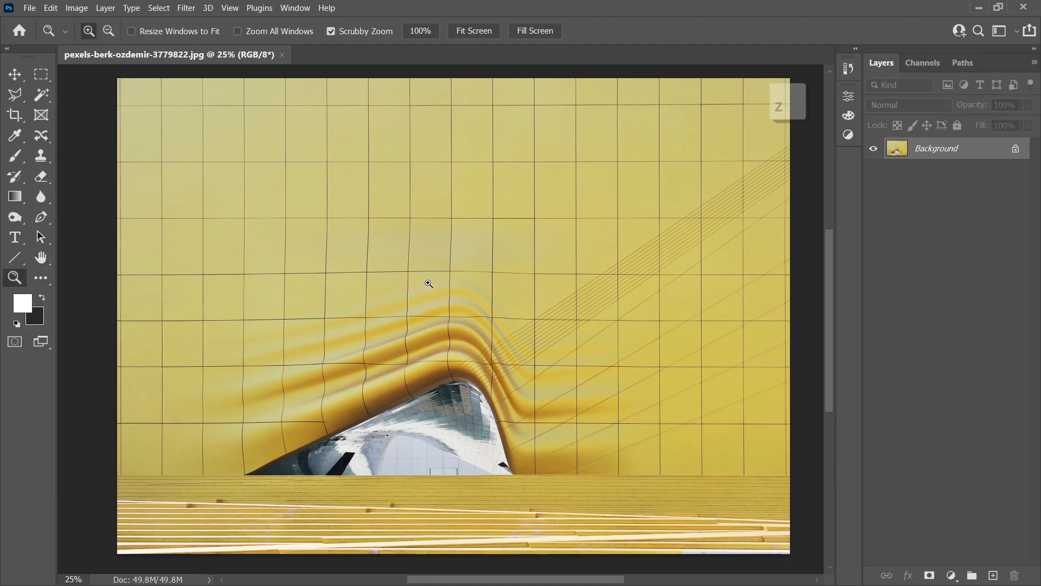
mouse_move(429, 283)
mouse_down()
mouse_move(484, 286)
mouse_move(418, 286)
mouse_up()
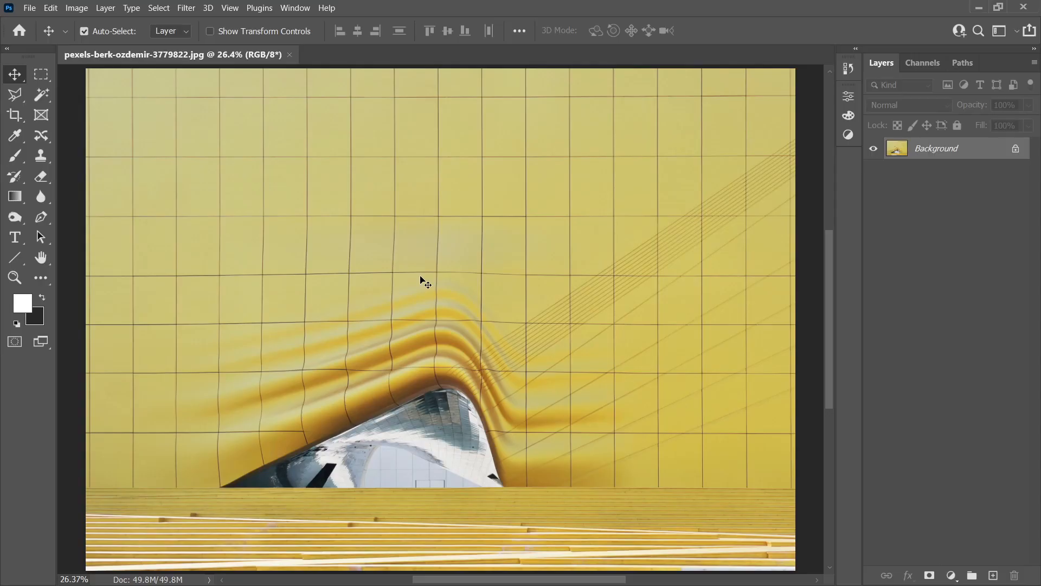
- Pan the photo temporarily while the Move tool stays active, and zoom the view in and out
key(space)
mouse_move(467, 288)
mouse_down()
mouse_move(335, 258)
mouse_move(492, 287)
mouse_move(480, 284)
mouse_up()
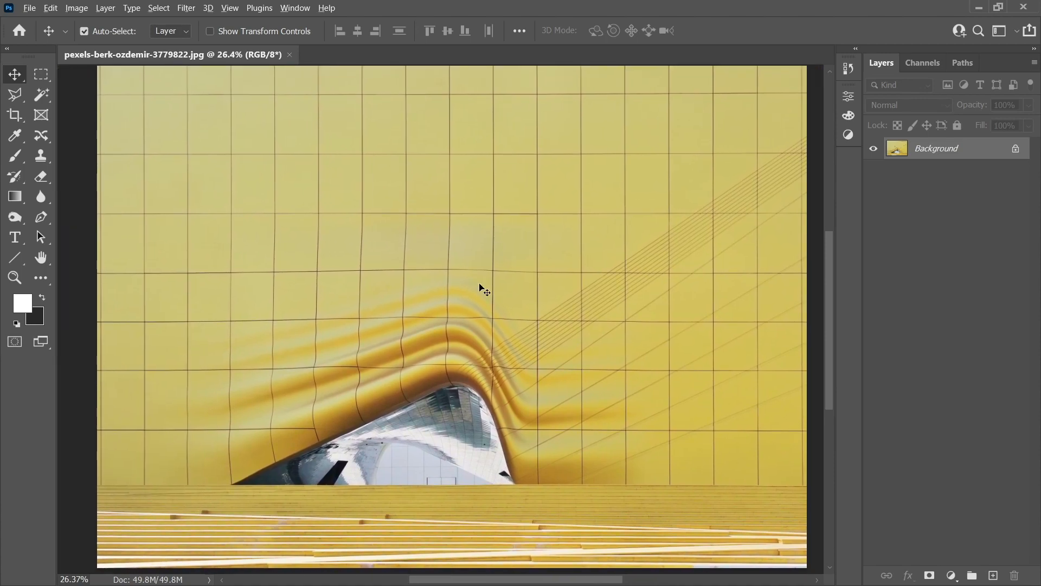
key(alt)
scroll(480, 288, up, 5)
scroll(480, 286, down, 5)
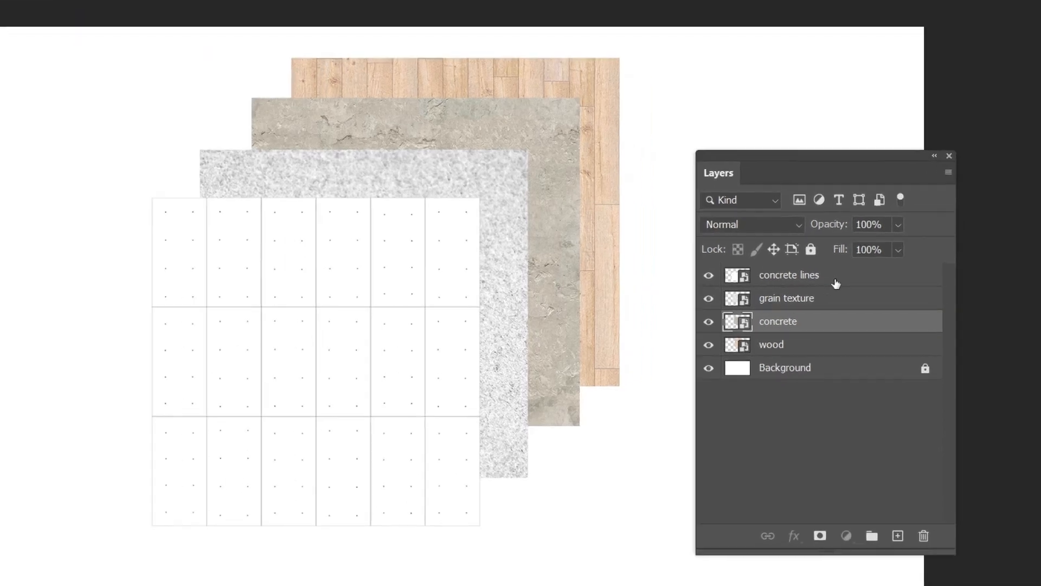
- Load the outlines of the concrete lines, grain texture, concrete and wood layers as selections, deselecting after each one
click(794, 279)
ctrl+click(793, 280)
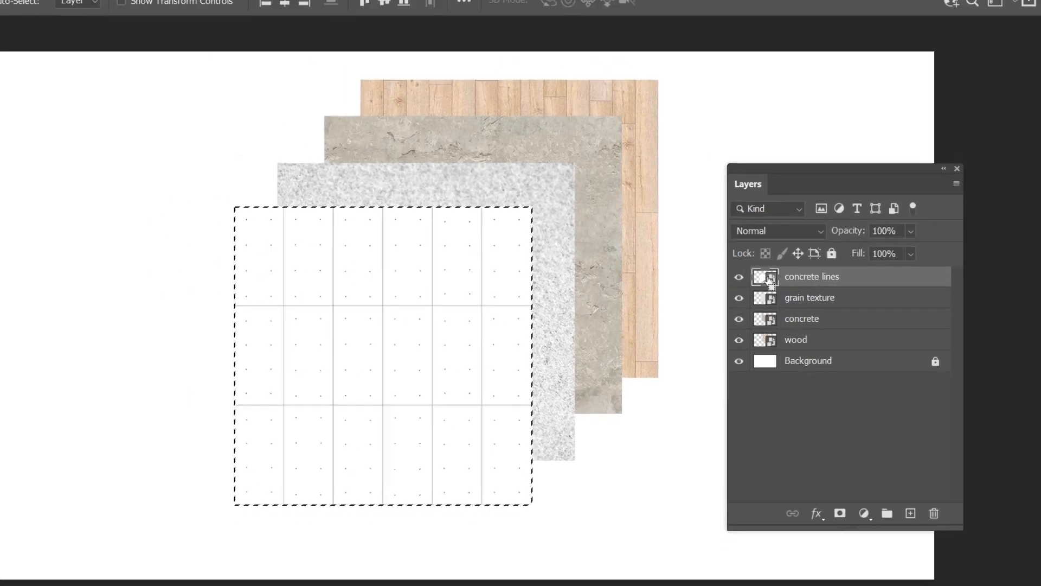
key(ctrl+d)
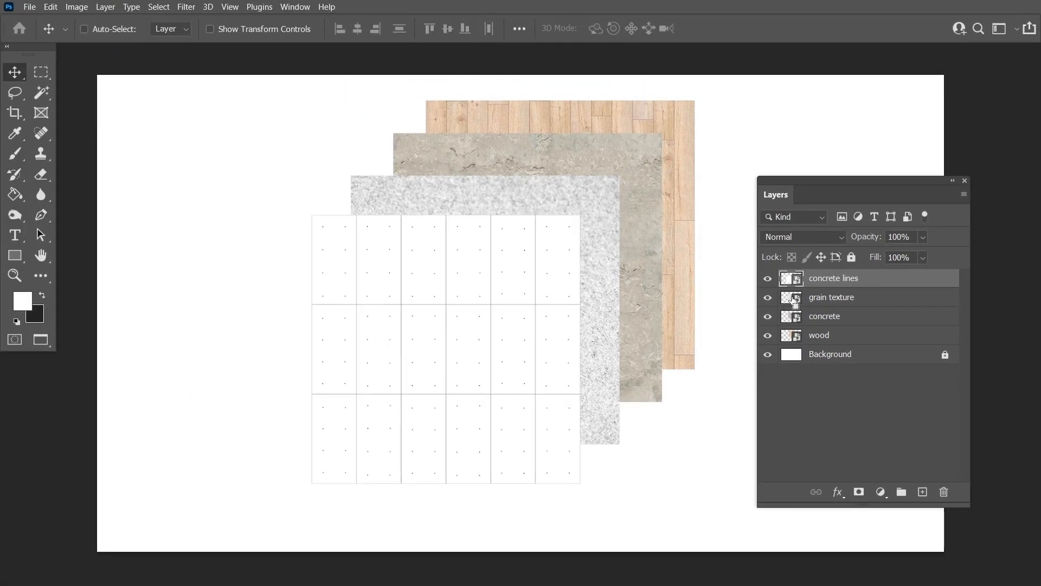
ctrl+click(793, 300)
key(ctrl+d)
ctrl+click(794, 319)
key(ctrl+d)
ctrl+click(794, 340)
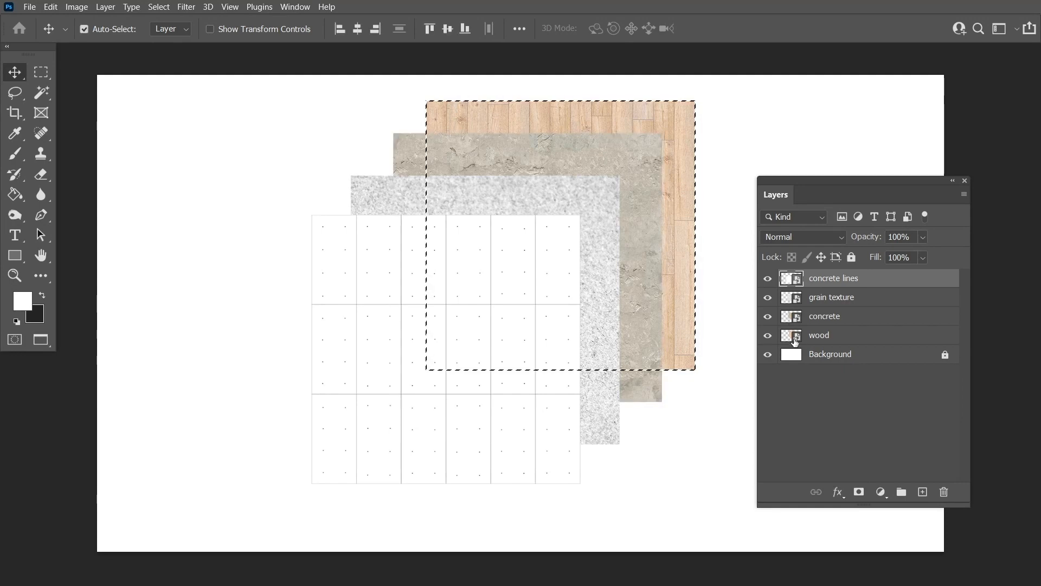
key(ctrl+d)
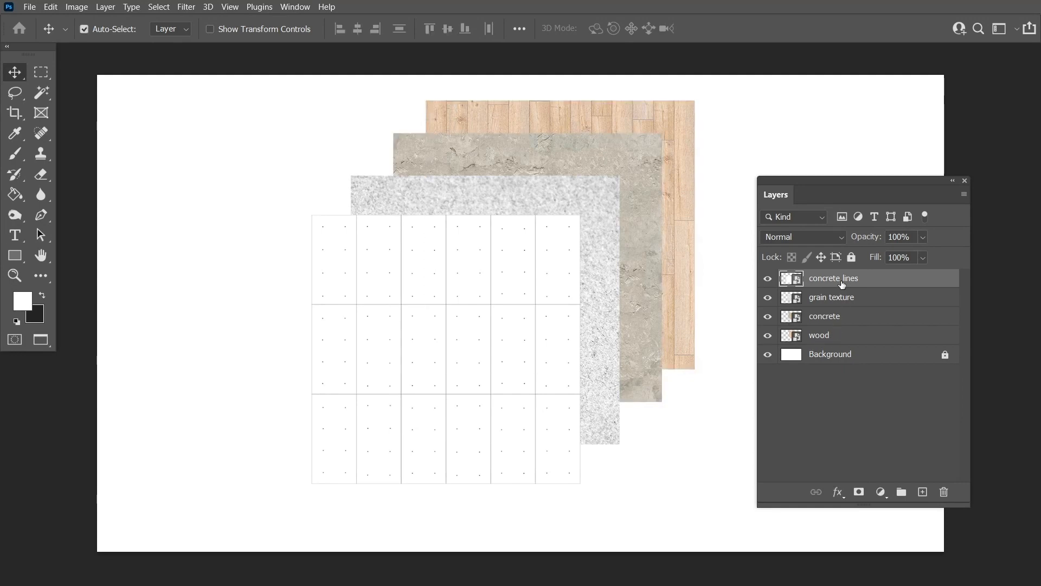
- Try moving the grain texture, wood and concrete layers higher in the layer stack, undoing each reorder
drag(844, 299, 835, 276)
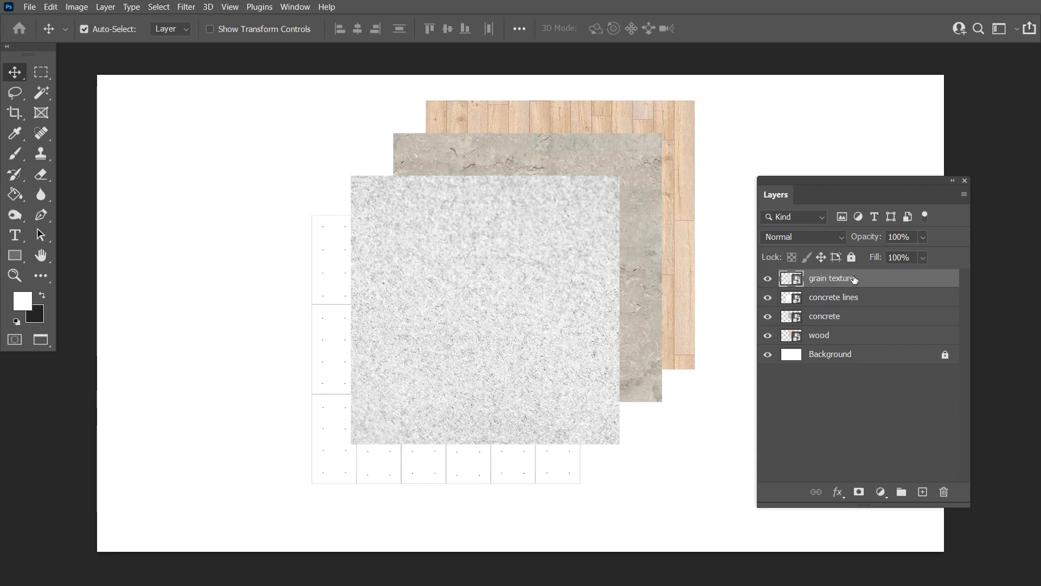
key(ctrl+z)
drag(844, 338, 864, 273)
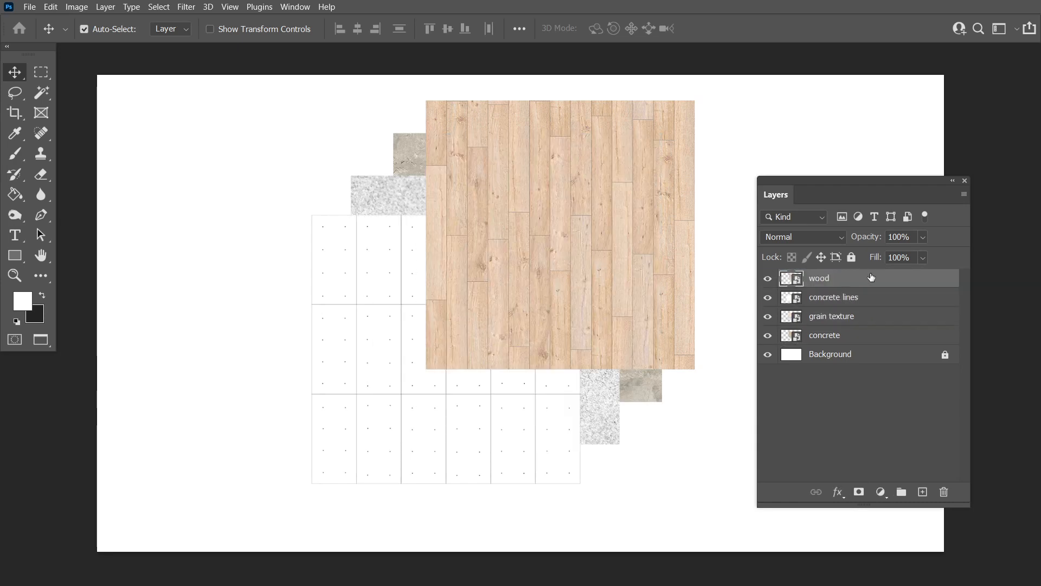
key(ctrl+z)
drag(864, 320, 840, 275)
key(ctrl+z)
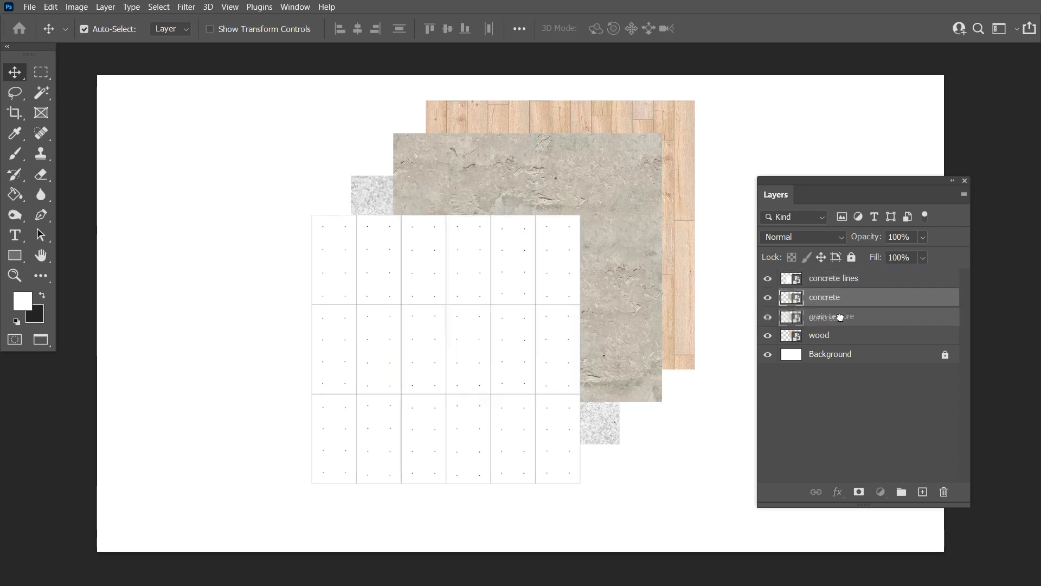
key(ctrl+z)
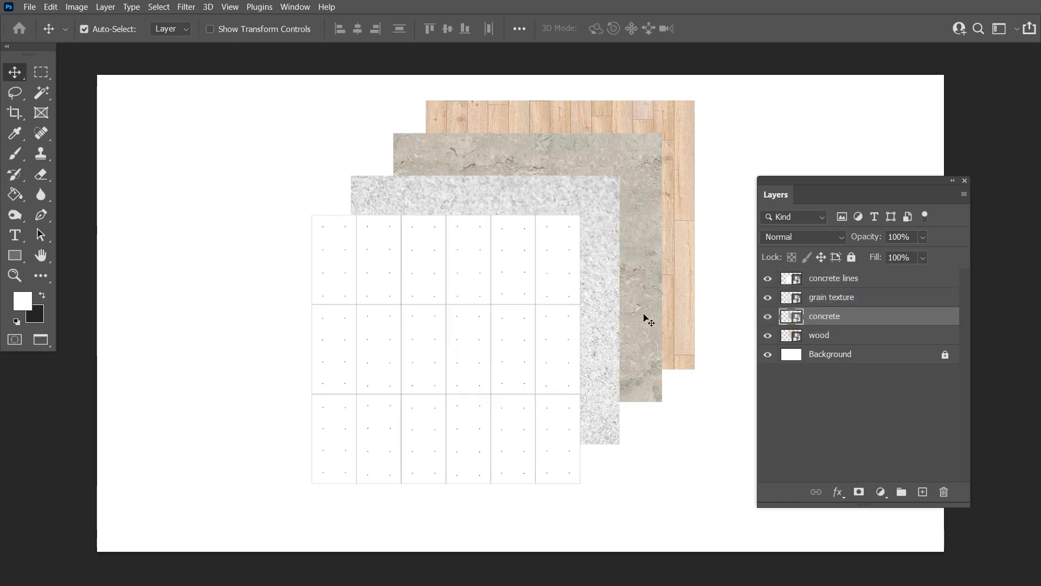
- Set the concrete lines layer's opacity to 99% and blend it and the grain texture layer with Multiply
click(833, 278)
drag(923, 237, 935, 255)
click(821, 239)
click(825, 237)
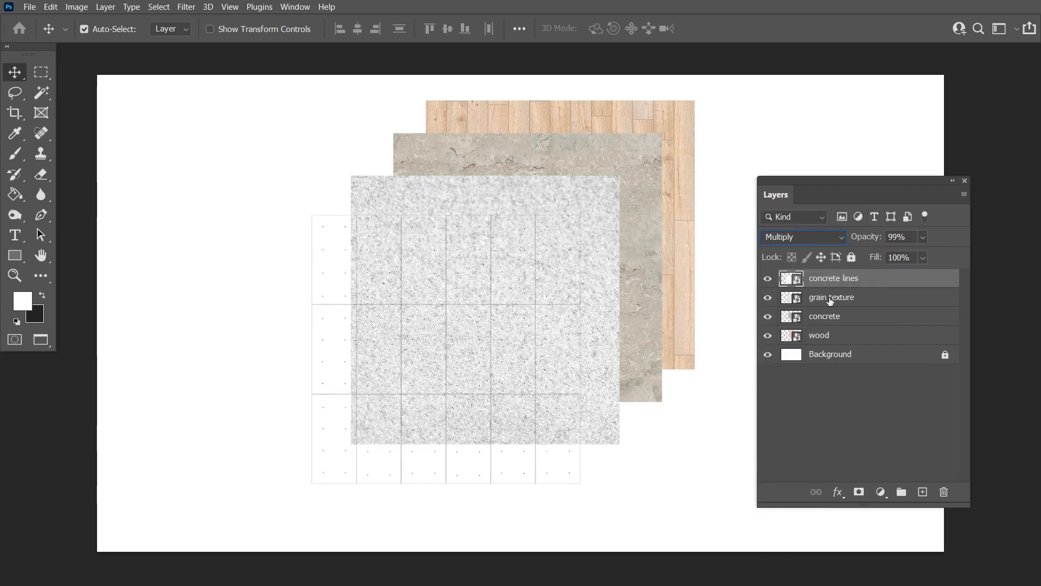
click(829, 297)
click(813, 237)
click(813, 249)
- Try darkening blend modes such as Multiply on the concrete layer and return it to Normal
click(825, 316)
click(813, 237)
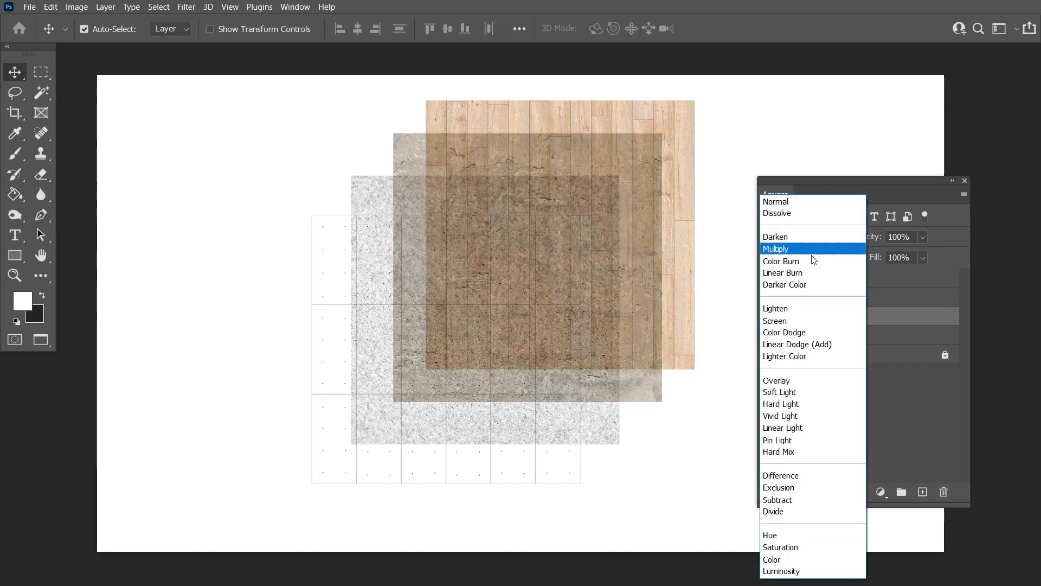
click(813, 261)
click(814, 237)
click(797, 202)
- Align the grain texture and concrete lines over the concrete sample, lowering the grain texture's opacity
drag(614, 205, 655, 162)
click(922, 237)
drag(935, 256, 906, 256)
click(514, 462)
drag(514, 462, 595, 379)
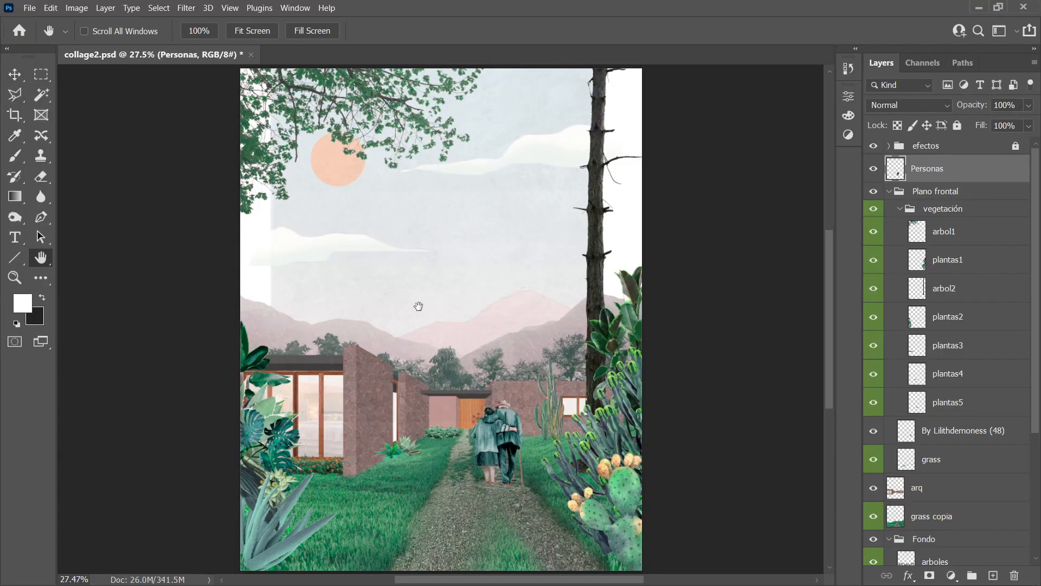
- Try moving the Personas couple up into the sky and over to the lawn by the house, undoing each move
key(v)
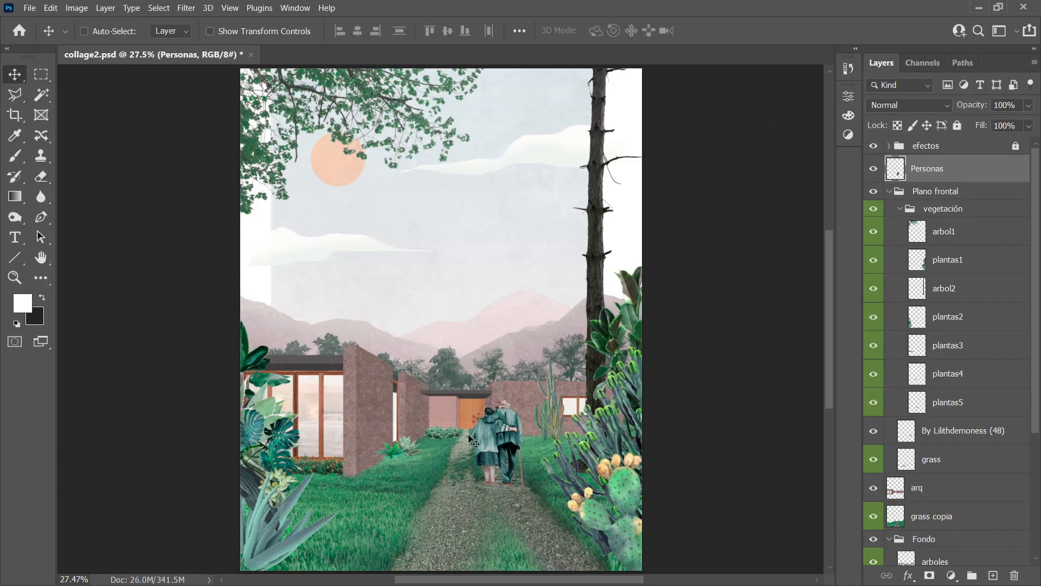
drag(484, 435, 496, 252)
key(ctrl+z)
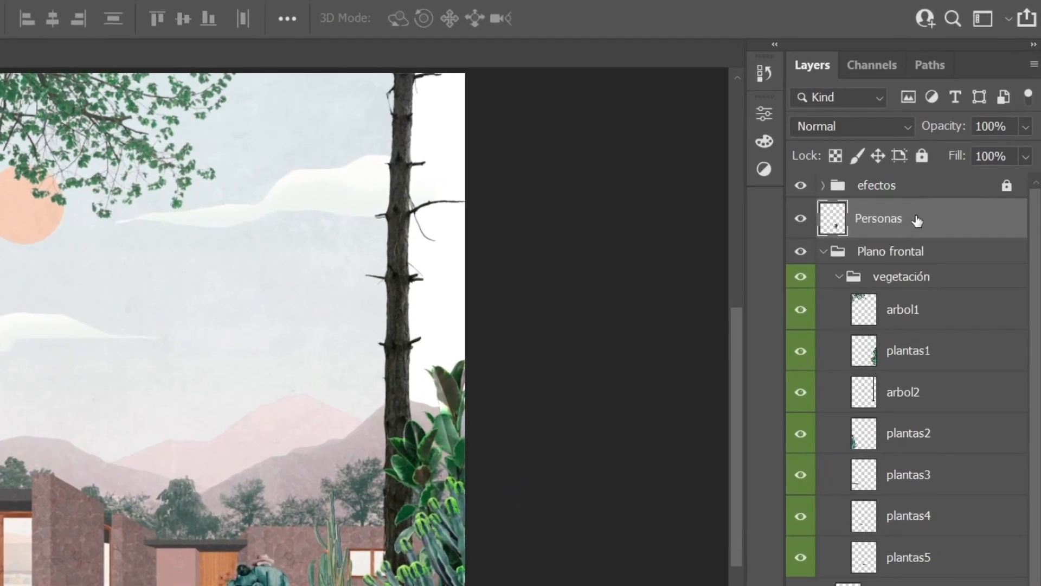
drag(447, 567, 269, 568)
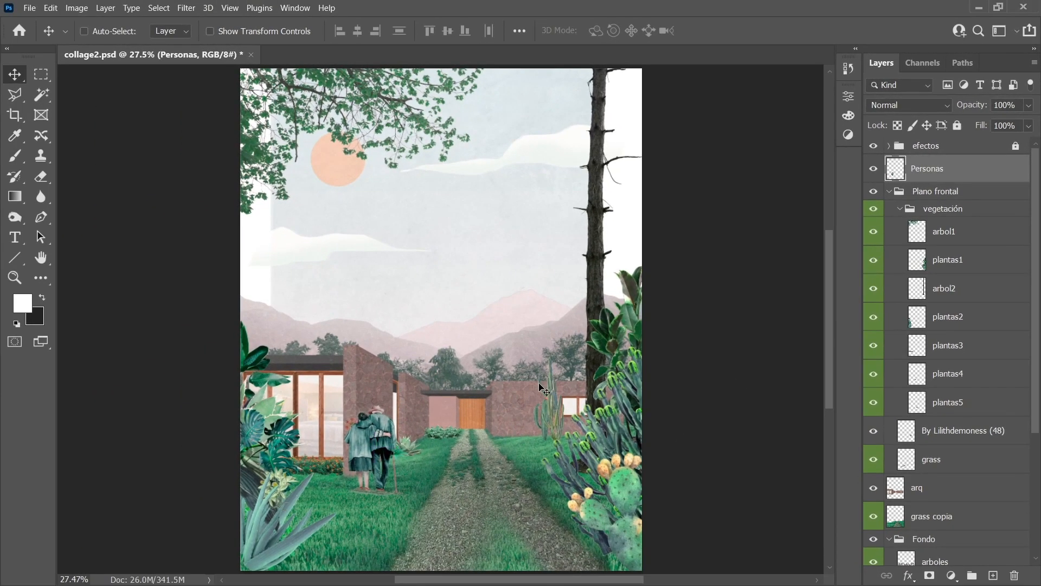
key(ctrl+z)
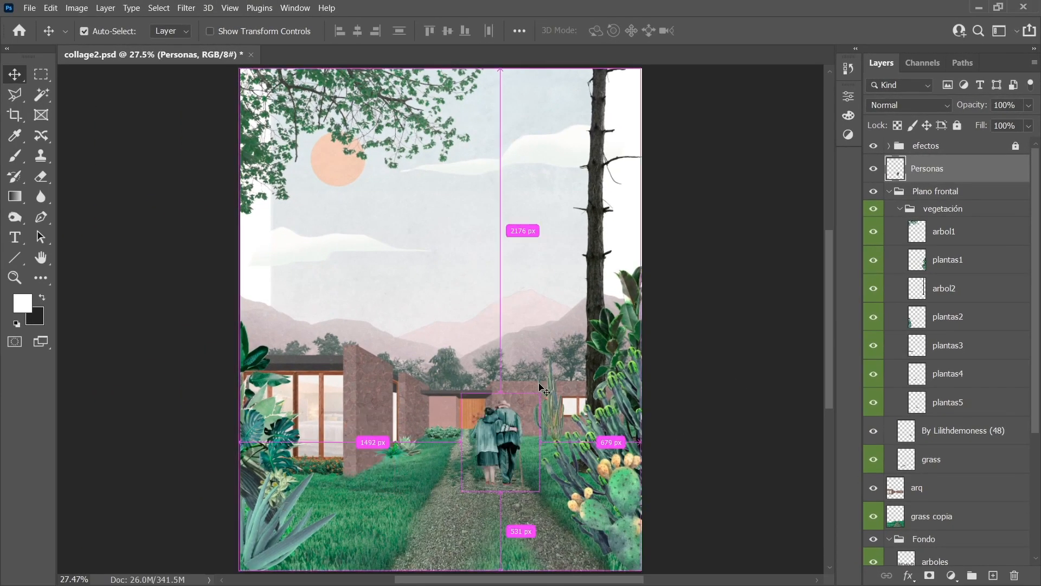
- Try shifting the plantas1 cactus foliage slightly upward and undo the move
click(963, 261)
drag(636, 388, 631, 367)
key(ctrl+z)
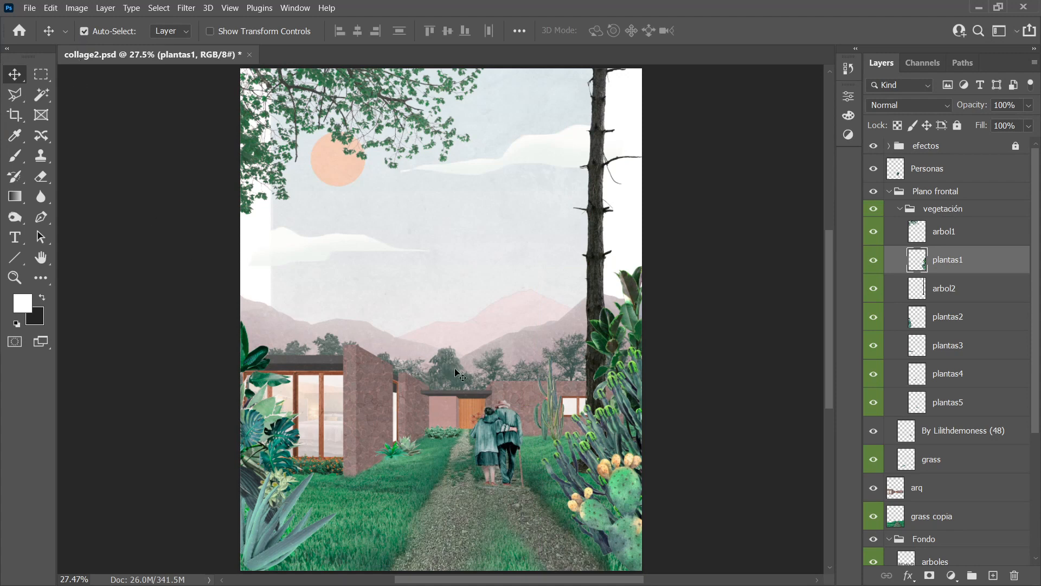
- Try picking plantas2, the plantas3 hedge and the small plant by the wall directly in the collage, undoing their moves
click(269, 536)
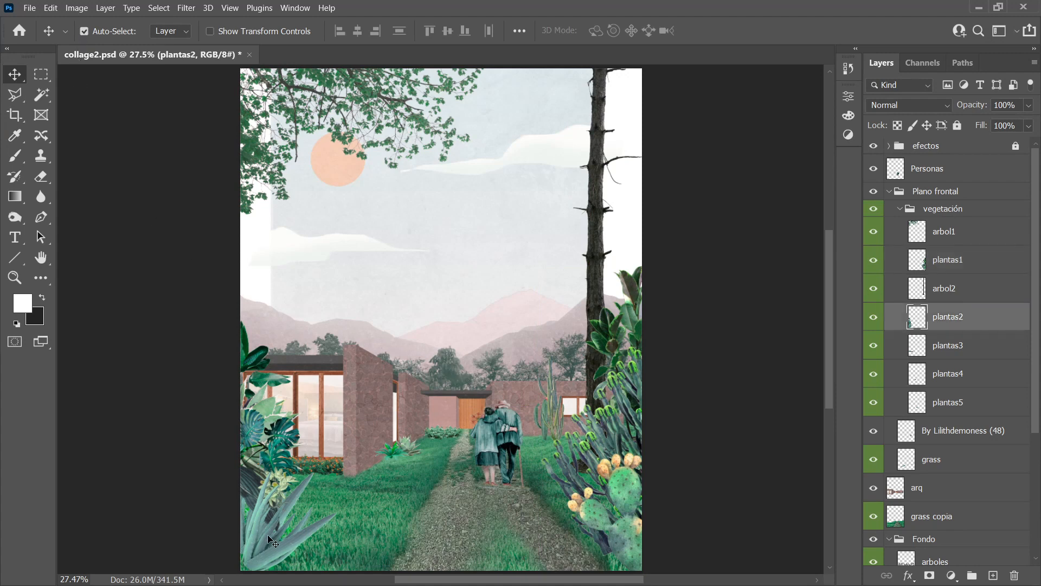
click(323, 473)
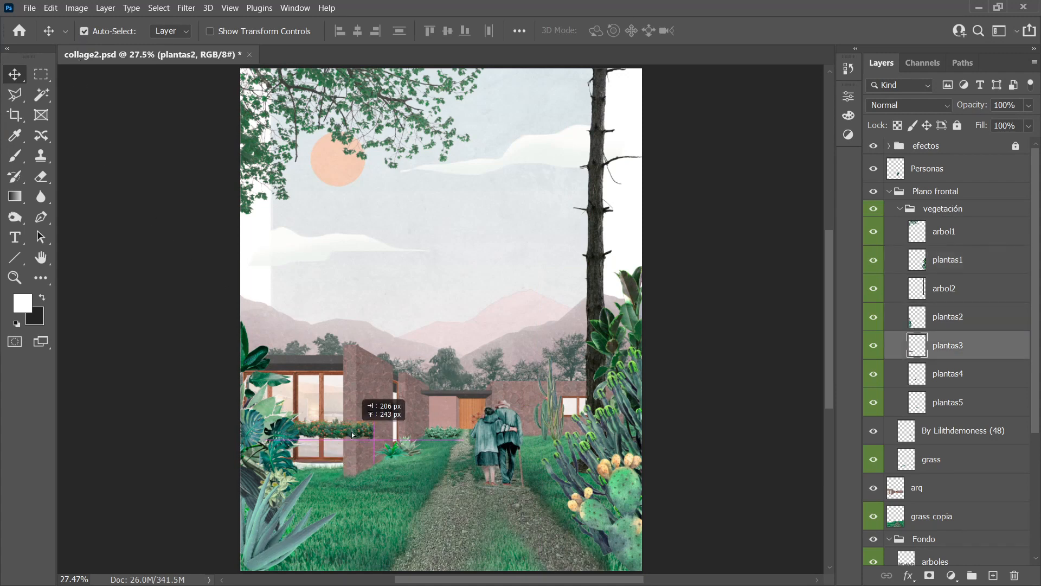
key(ctrl)
drag(391, 454, 438, 402)
key(ctrl+z)
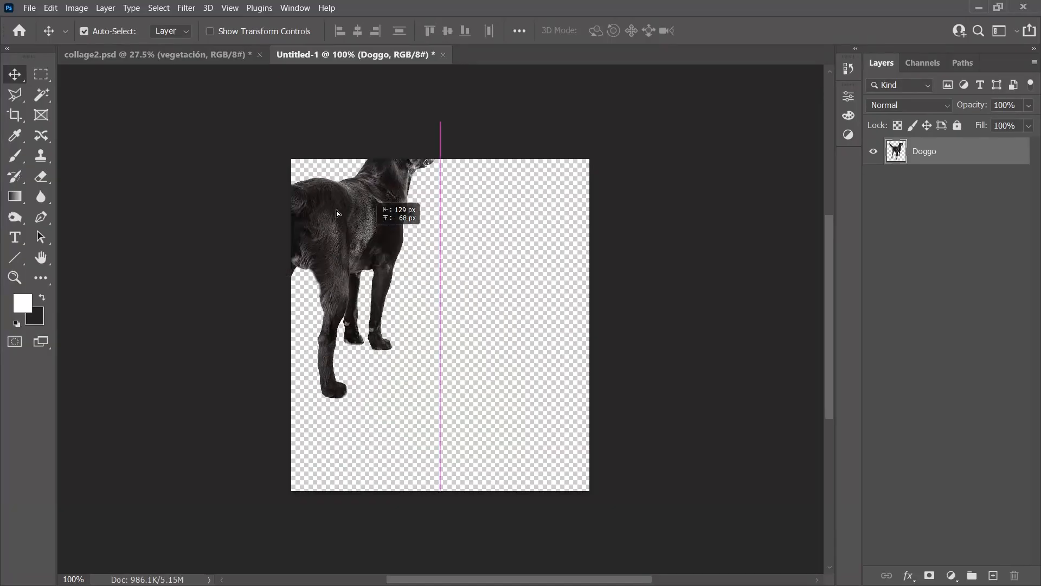
- Bring the Doggo layer from the untitled document into collage2.psd and place it where the lawn meets the gravel path
drag(336, 210, 216, 83)
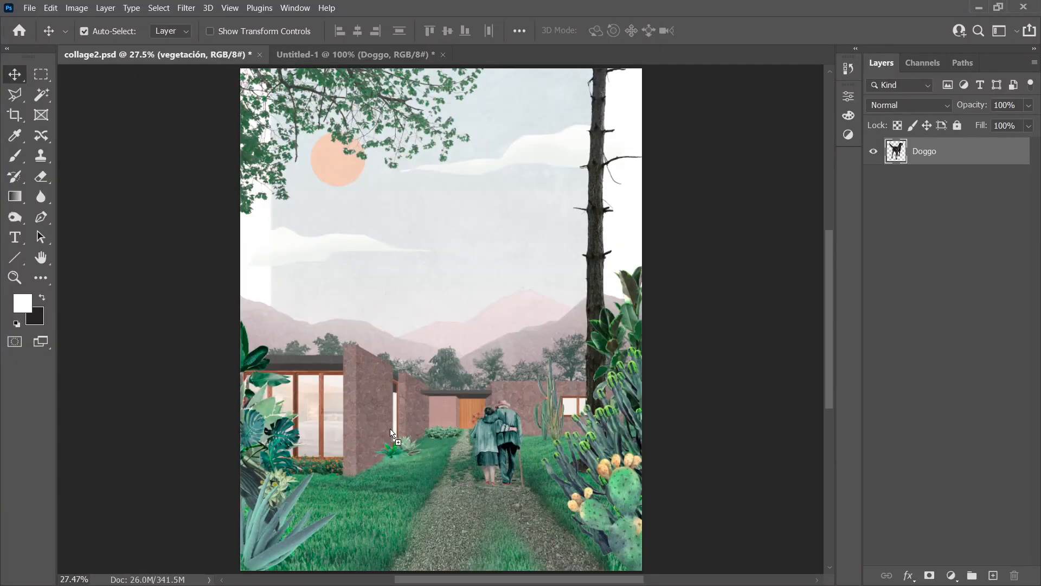
drag(418, 467, 429, 487)
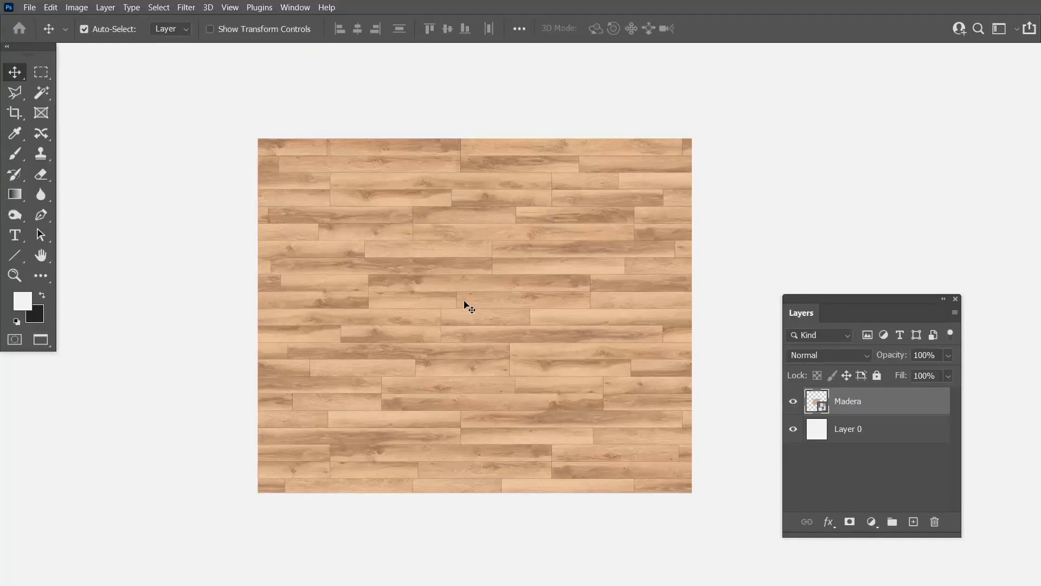
- Free Transform the Madera wood texture, shrinking it proportionally from its upper-right corner to about 12.39% width and 12.62% height
click(51, 8)
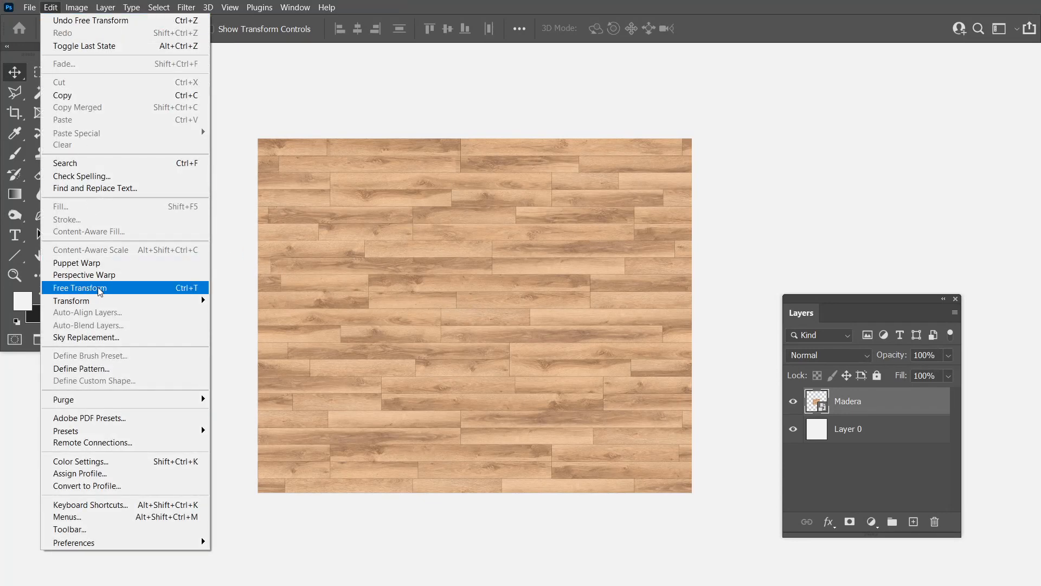
key(ctrl+t)
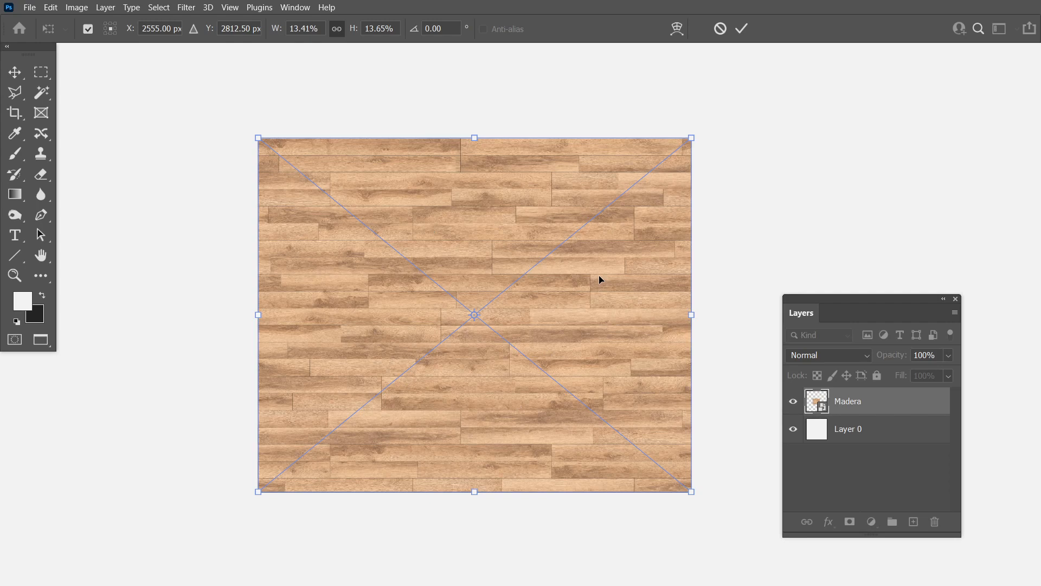
drag(694, 134, 674, 161)
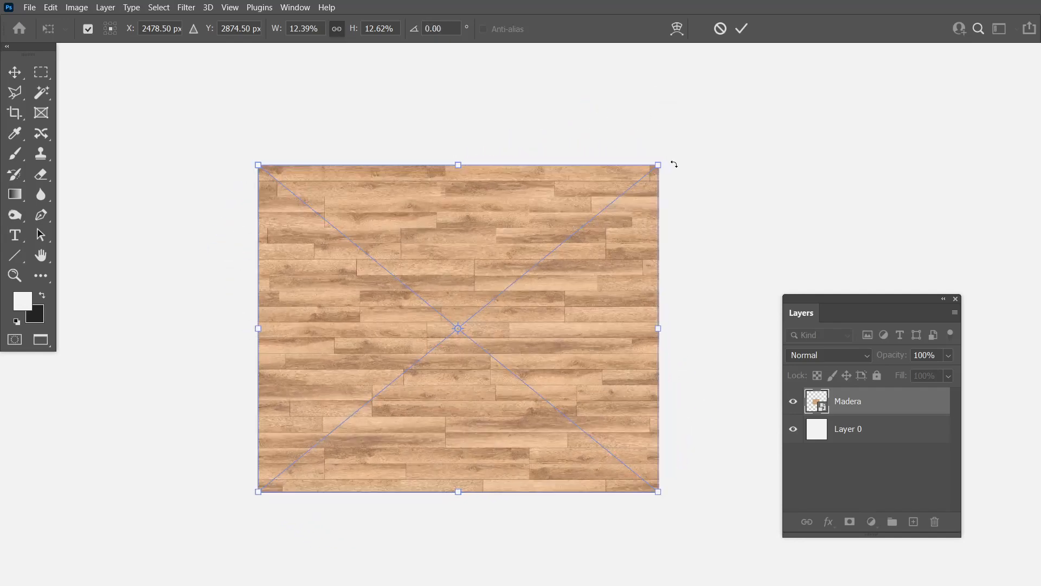
key(ctrl)
key(shift)
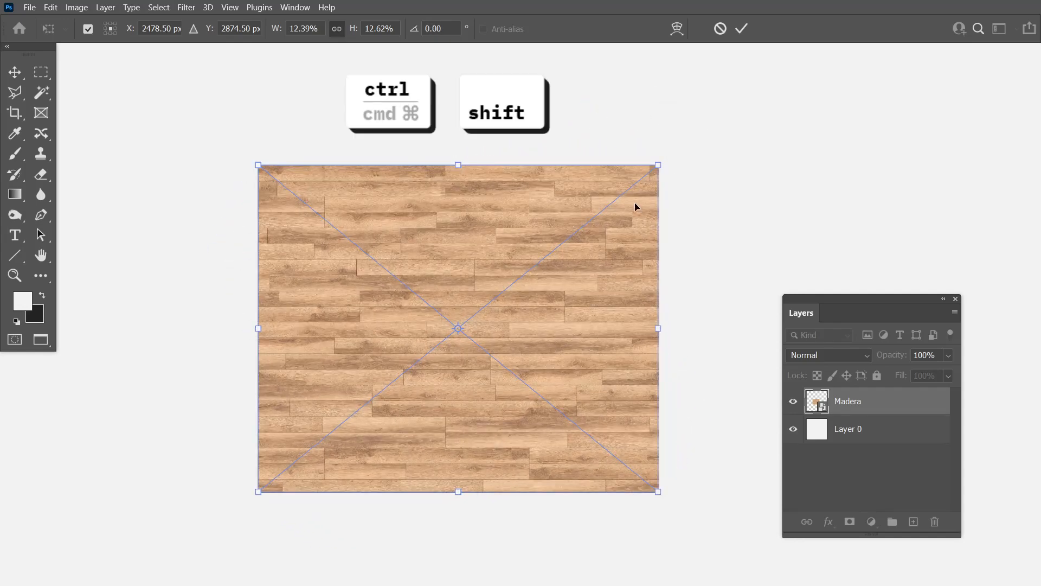
key(alt)
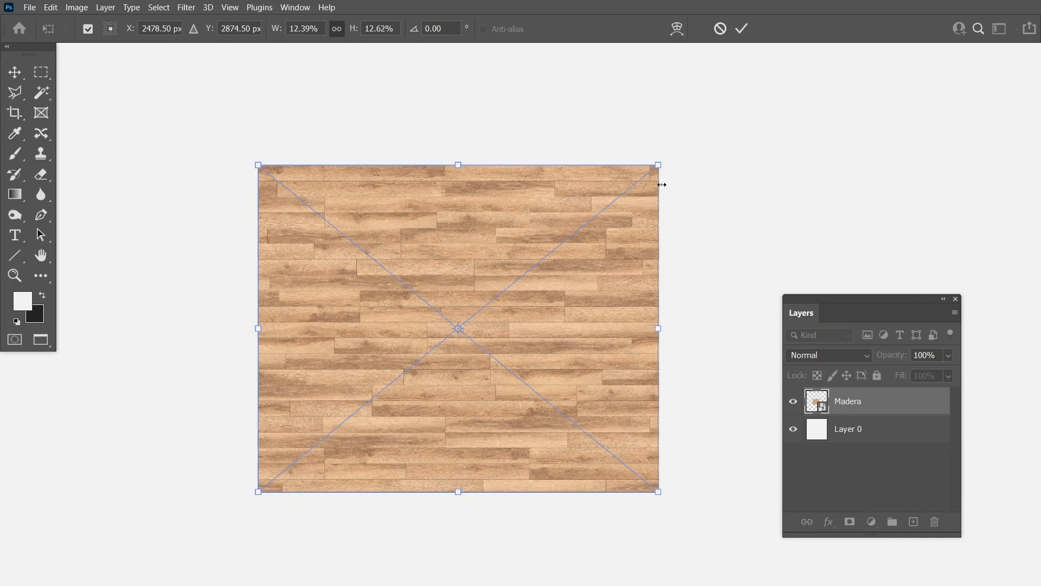
- Try distorting the wood texture by moving only its upper-right corner inward, and undo the distortion
key(ctrl)
drag(660, 167, 579, 161)
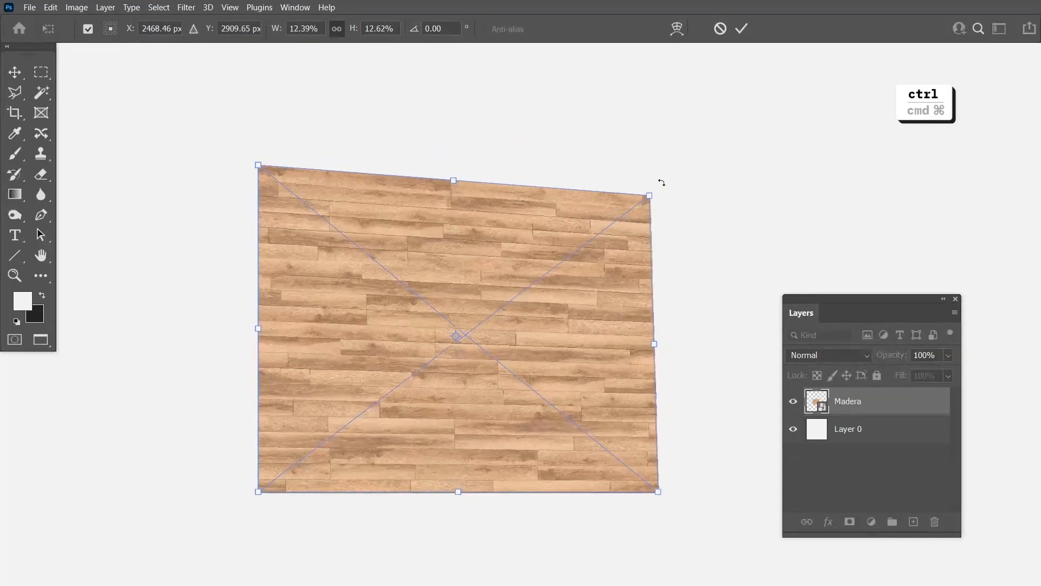
key(ctrl+z)
key(ctrl+z)
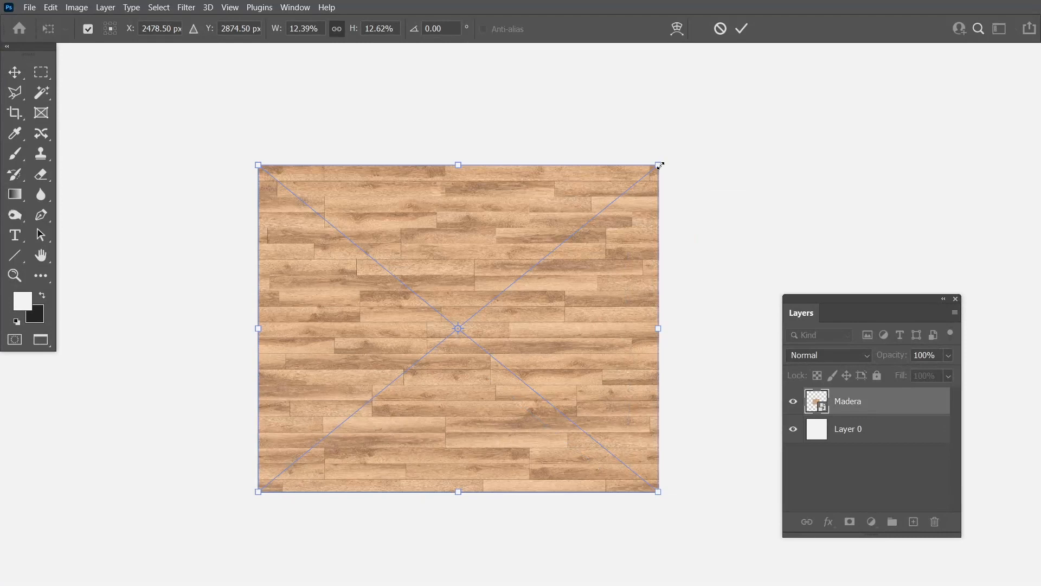
- Resize the wood texture to about 12.17% width and 12.36% height, and distort its upper-right corner slightly outward
key(alt)
mouse_move(657, 330)
mouse_down()
mouse_move(743, 318)
mouse_move(642, 336)
mouse_move(748, 320)
mouse_move(621, 335)
mouse_move(647, 332)
mouse_up()
key(shift)
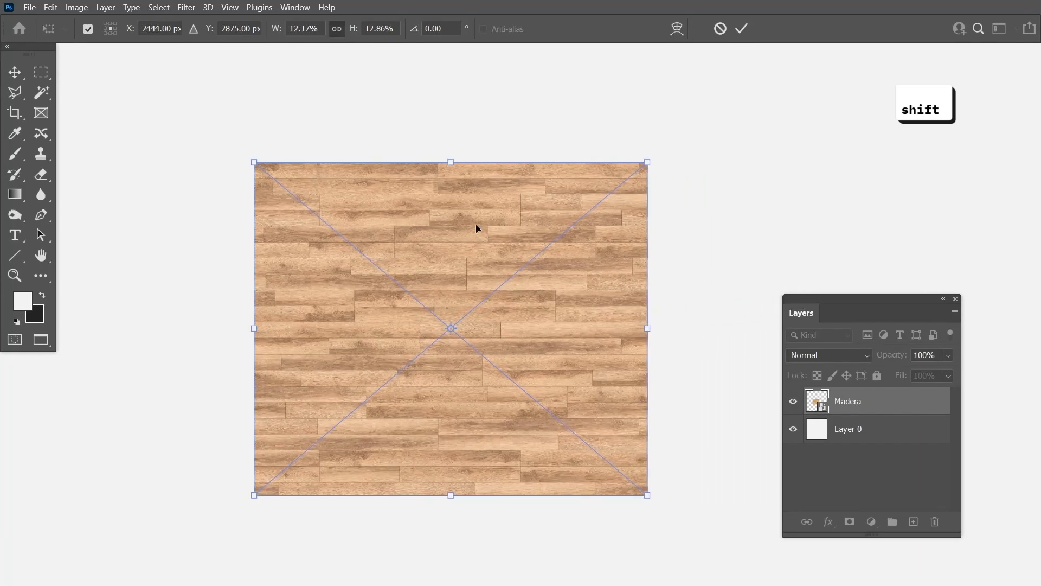
mouse_move(450, 162)
mouse_down()
mouse_move(453, 99)
mouse_move(455, 174)
mouse_up()
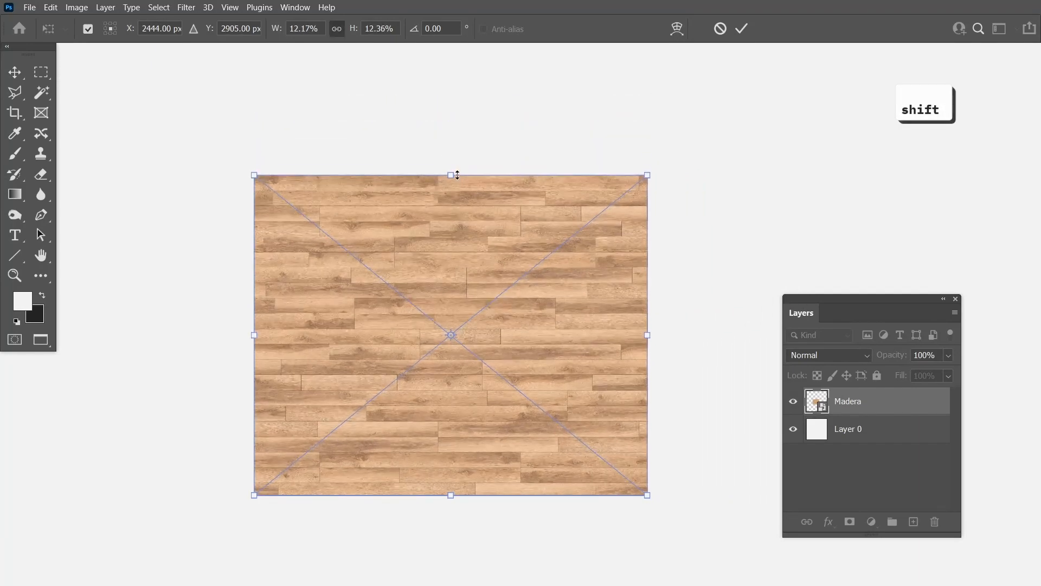
key(ctrl)
mouse_move(647, 176)
mouse_down()
mouse_move(660, 178)
mouse_move(636, 163)
mouse_move(648, 193)
mouse_move(586, 103)
mouse_move(633, 141)
mouse_move(646, 174)
mouse_move(631, 178)
mouse_move(638, 282)
mouse_move(658, 180)
mouse_up()
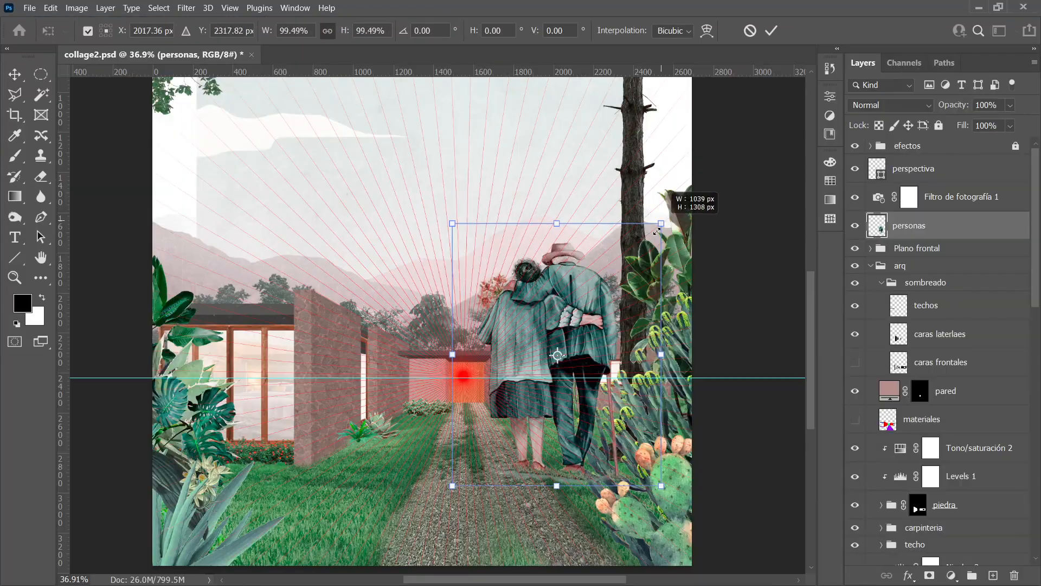
- Scale down the personas couple on the gravel path and the vino bottle on the wooden coffee table
drag(685, 221, 534, 370)
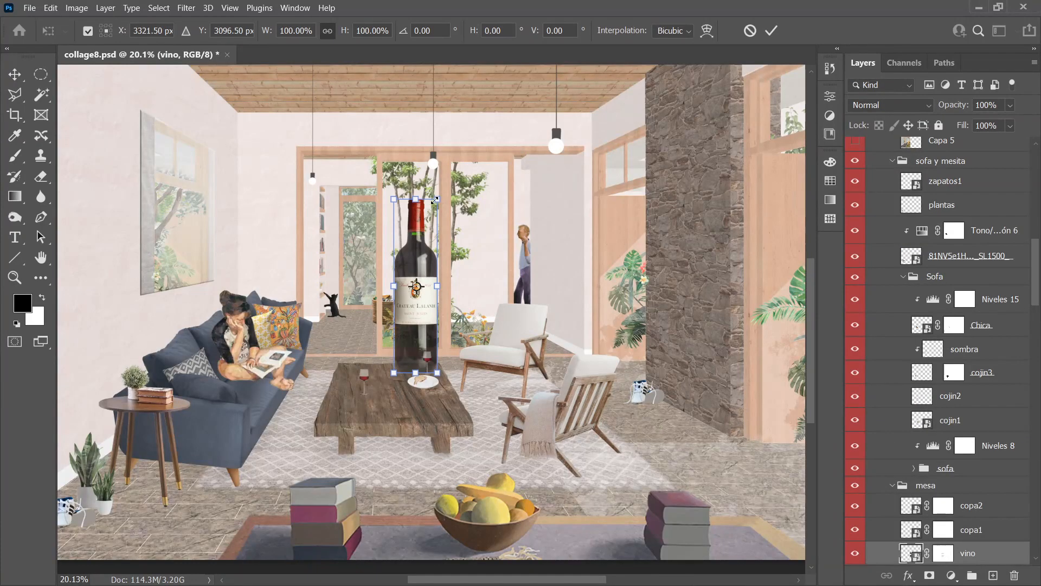
drag(435, 200, 422, 319)
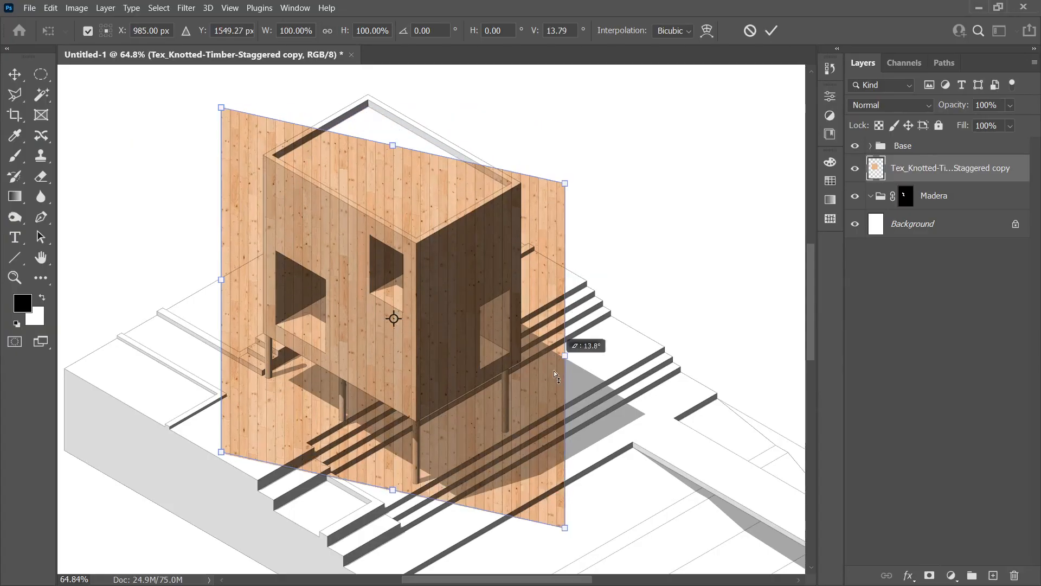
- Skew the knotted timber texture to follow the axonometric house's facade, apply the transform, and place the layer inside the Madera group
drag(554, 370, 443, 425)
key(Return)
drag(949, 168, 949, 205)
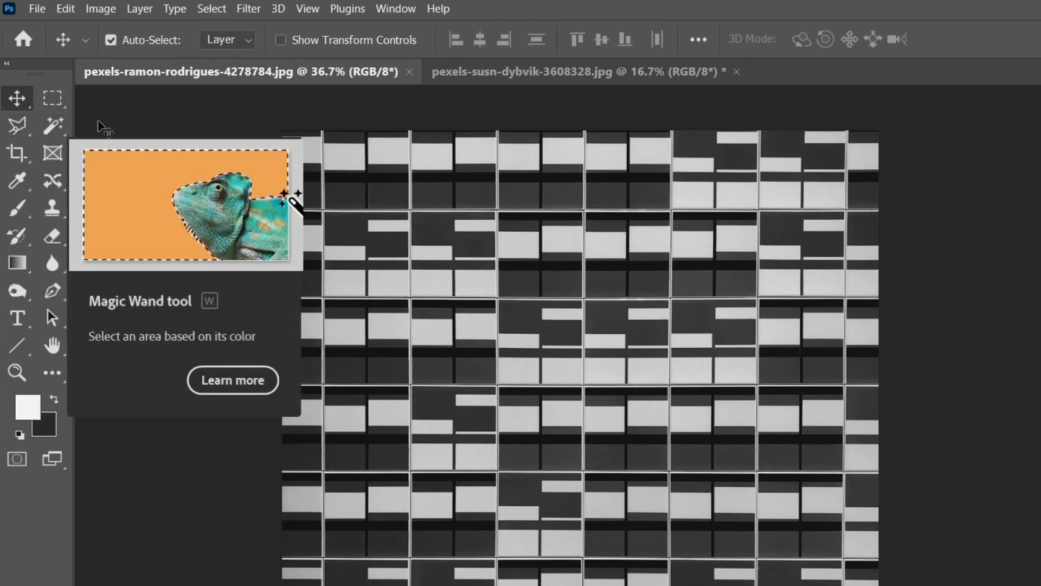
- Select one window module of the facade with the Rectangular Marquee tool, about 317 by 331 px
click(59, 102)
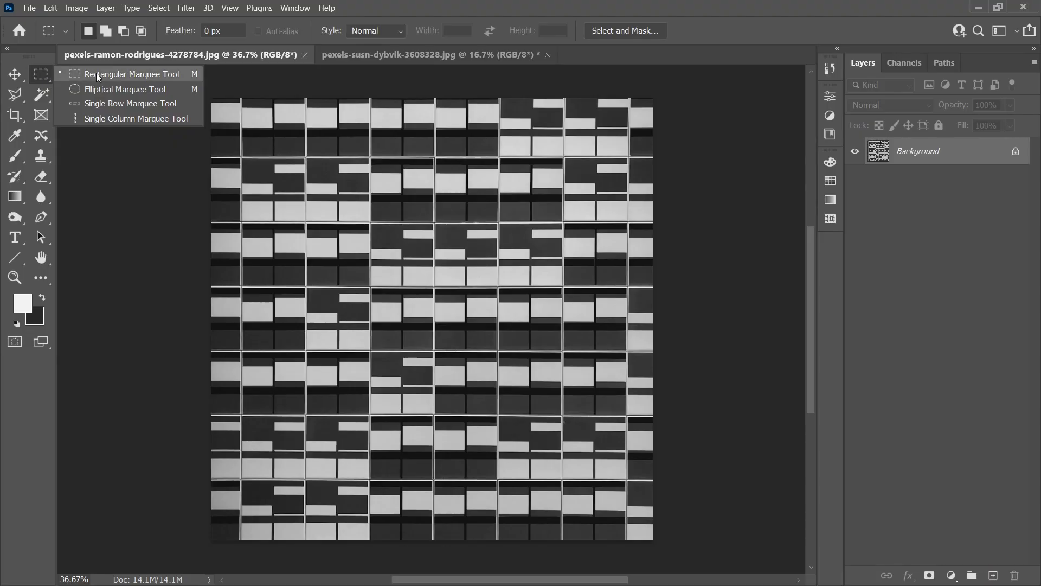
click(96, 73)
drag(371, 158, 407, 222)
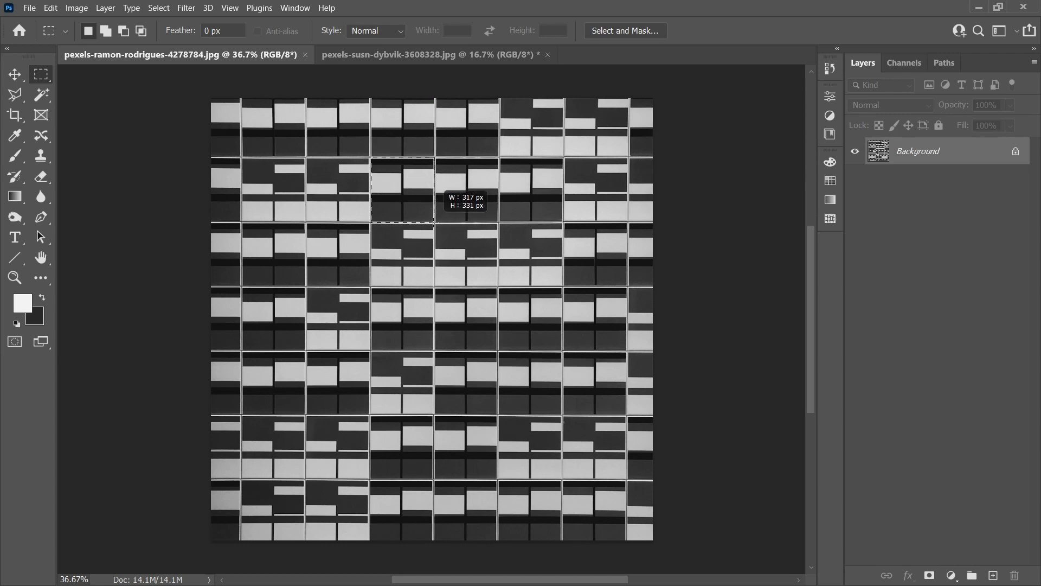
drag(434, 222, 434, 221)
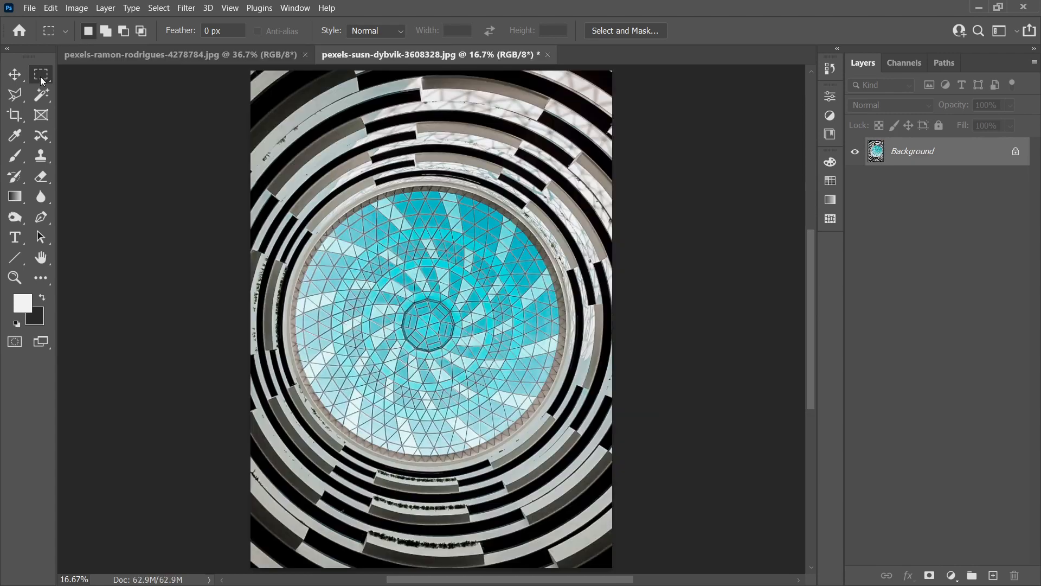
- Select the round blue glass dome in the pexels-susn-dybvik photo with the Elliptical Marquee tool
right_click(41, 74)
click(89, 90)
drag(316, 232, 580, 466)
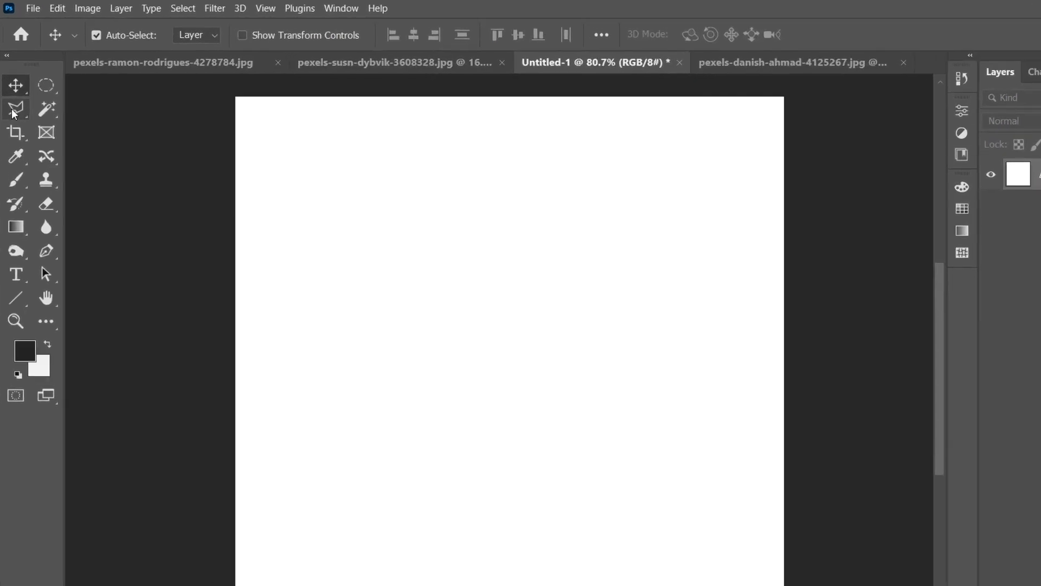
- Outline a standing human figure freehand on the blank white canvas with the Lasso tool, closing the selection at the neck
click(14, 97)
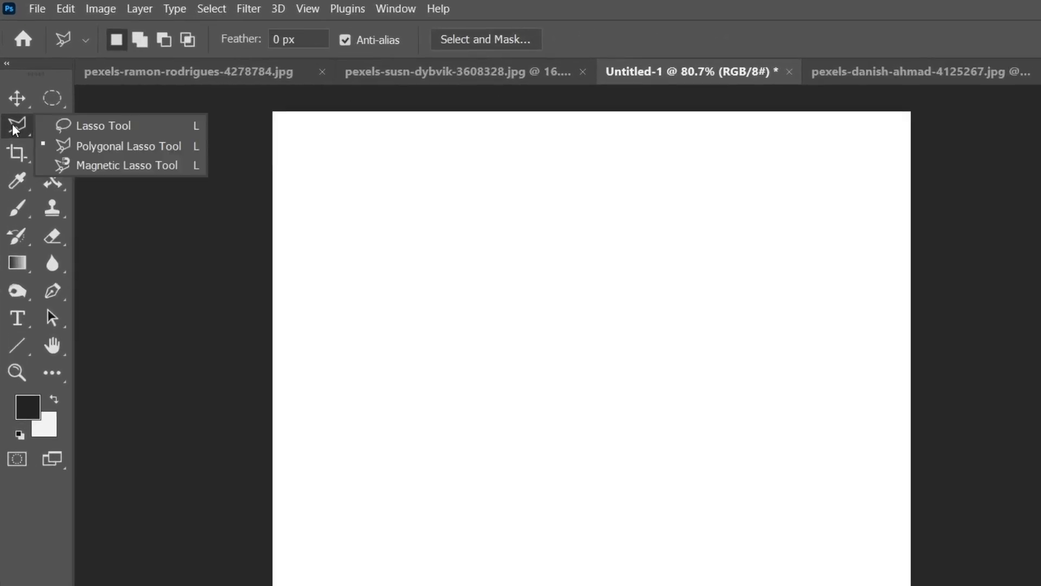
click(162, 125)
drag(560, 348, 503, 585)
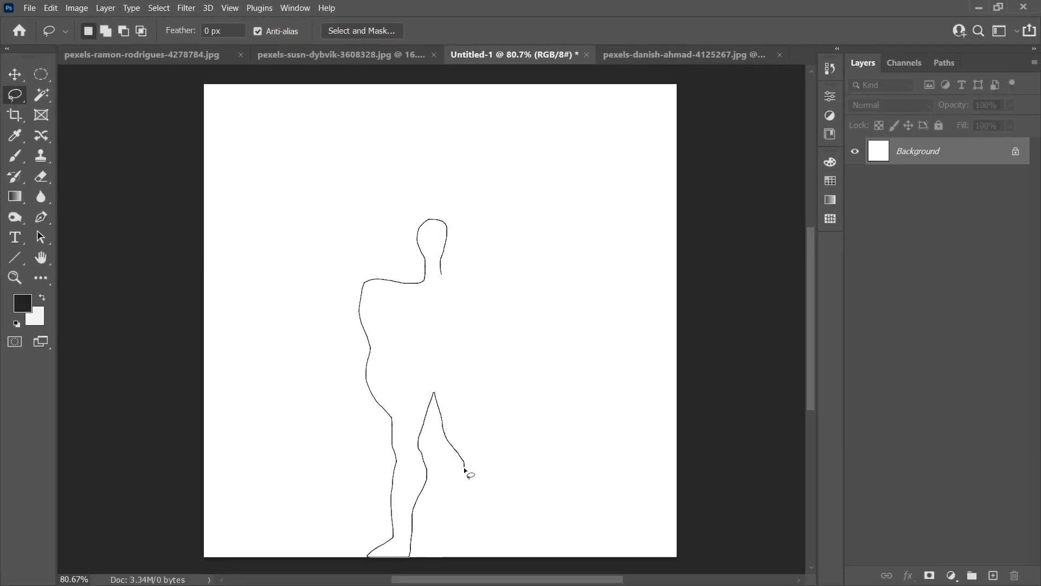
drag(446, 267, 449, 271)
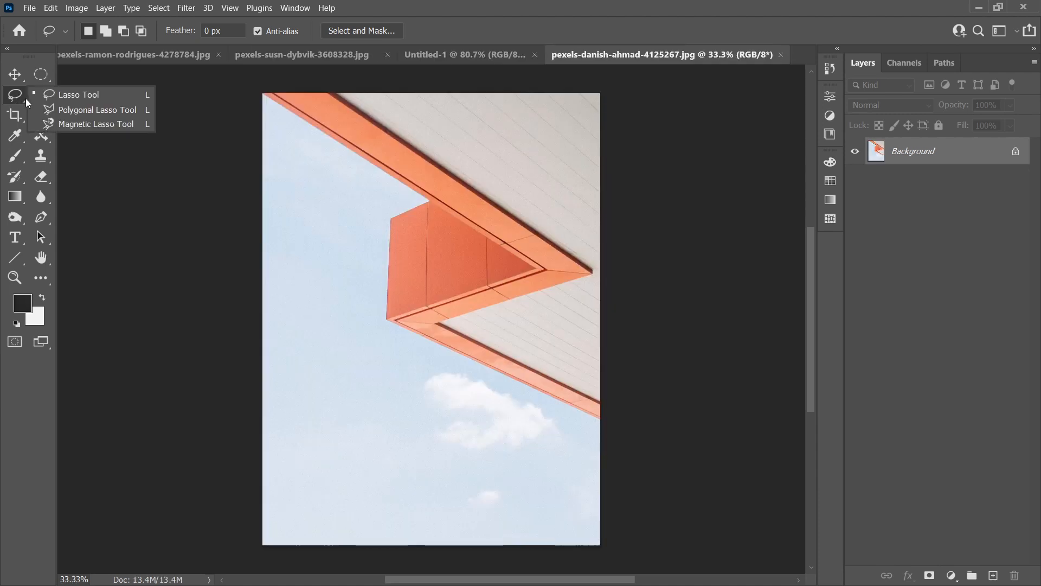
- Trace the sky area along the orange roof edges with the Polygonal Lasso tool, closing it at the photo's upper-left corner
click(62, 110)
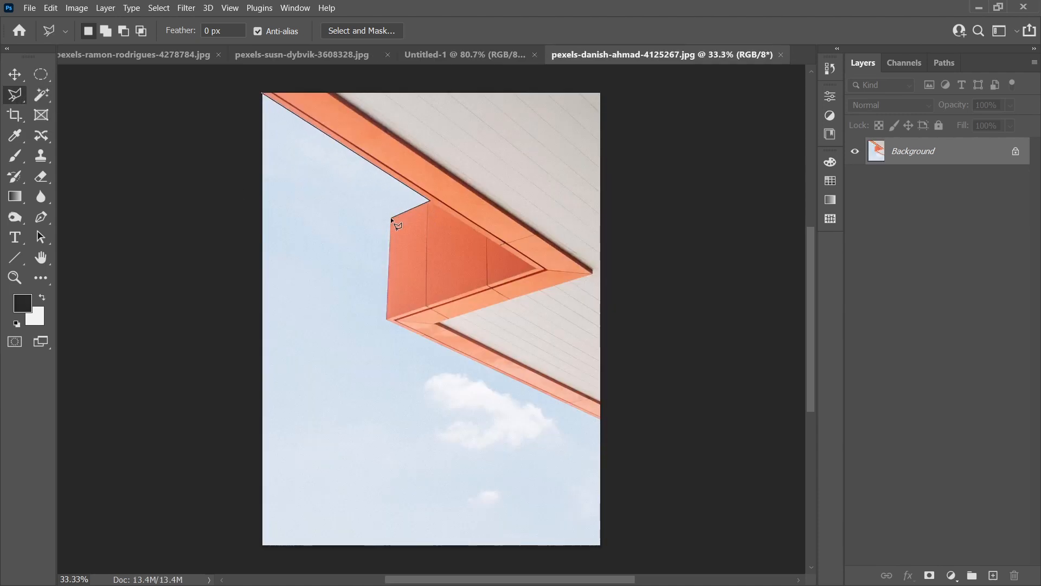
click(266, 91)
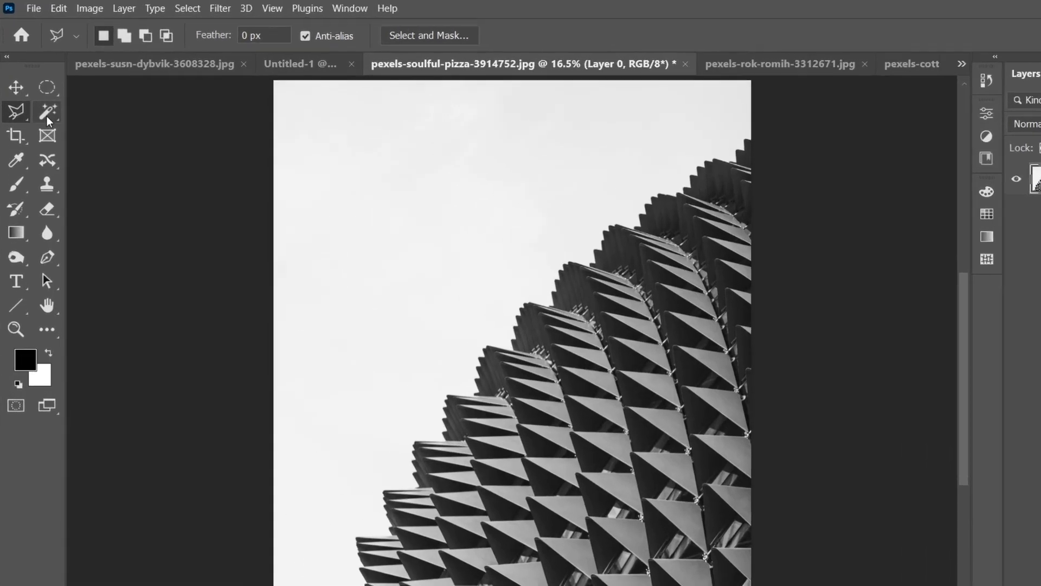
- Select the pale sky behind the spiked facade with the Magic Wand at tolerance 20 and Contiguous off, and inspect the stray selected spots
right_click(41, 95)
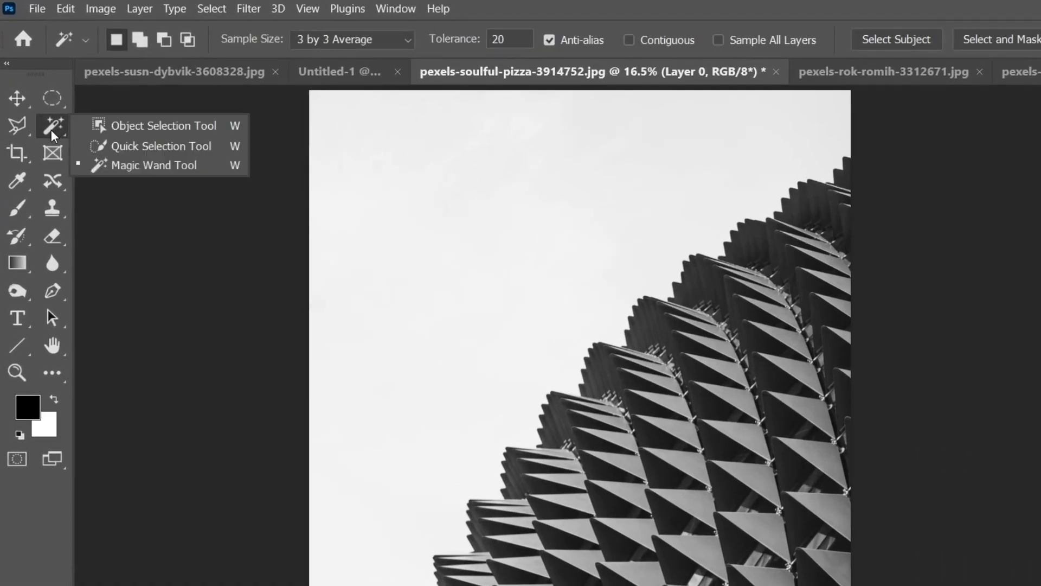
click(128, 166)
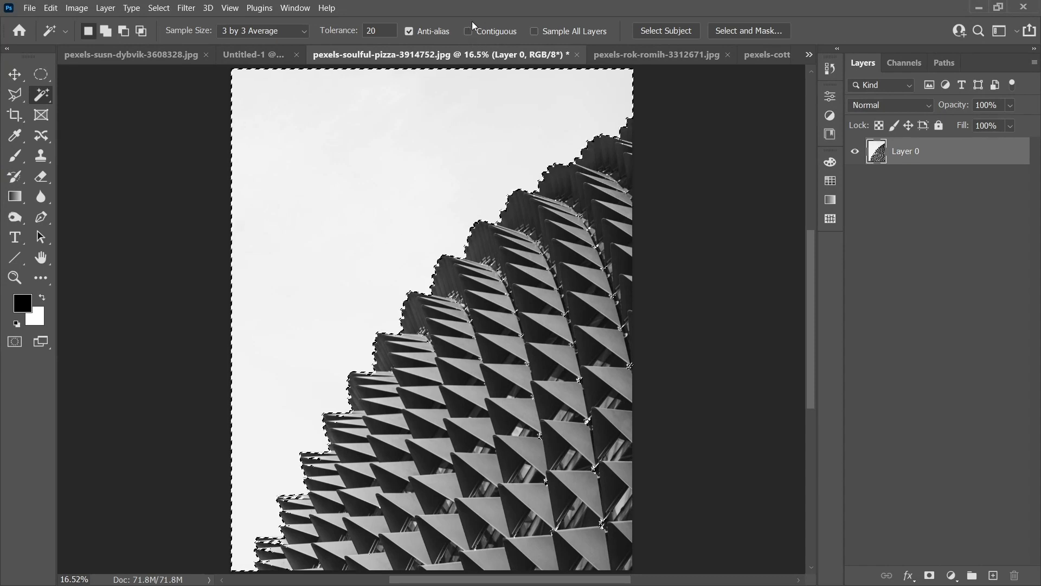
scroll(439, 325, up, 1)
scroll(439, 326, up, 4)
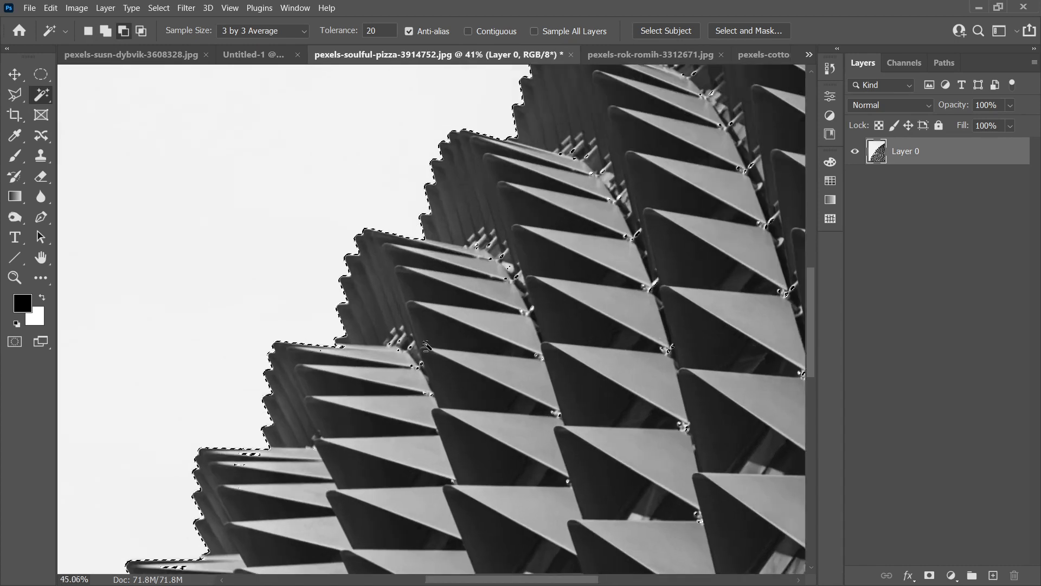
scroll(423, 347, down, 5)
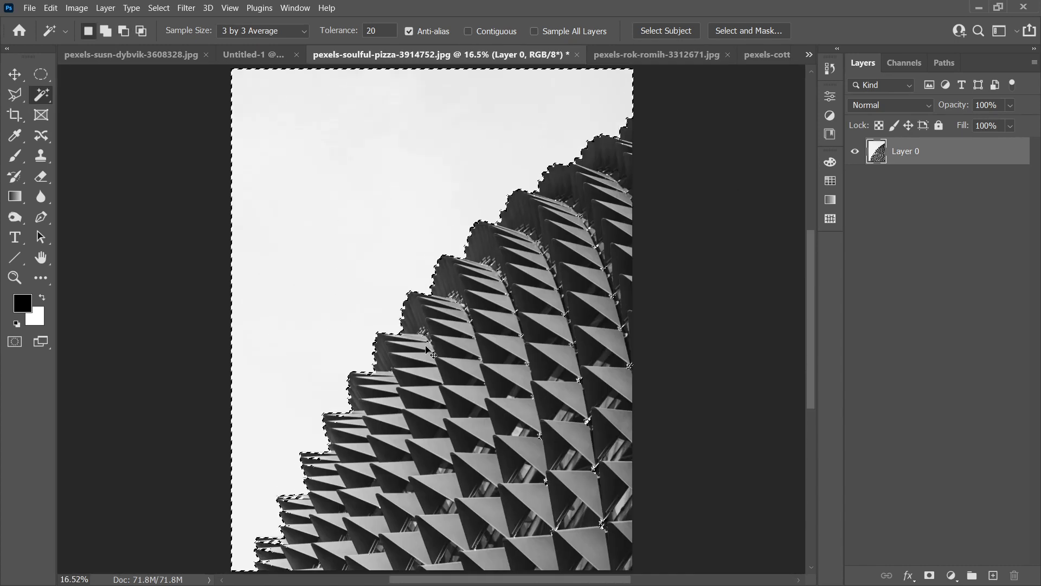
- Enable Contiguous for the Magic Wand, clear the tolerance 0 selection, and reselect the sky with a tolerance of 80
click(468, 31)
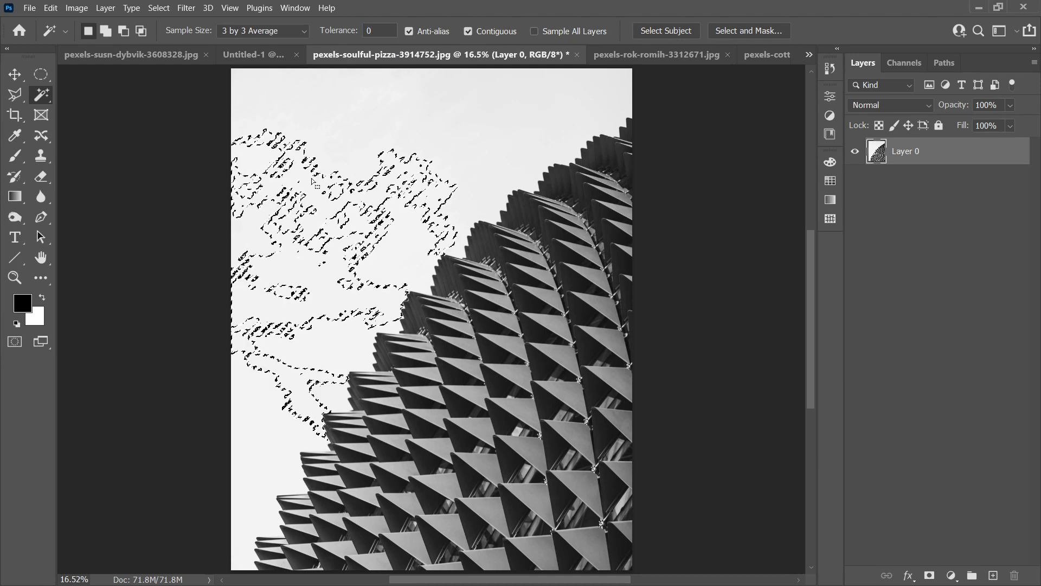
key(ctrl+d)
click(388, 174)
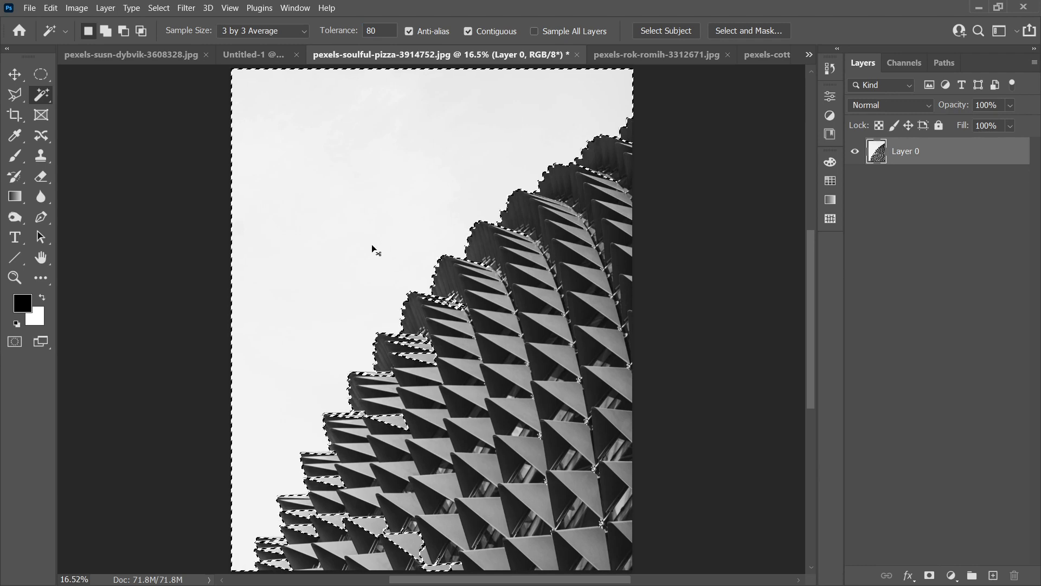
- In the night cabin photo, select the rocky ground and the cabin with the Quick Selection tool
key(ctrl+Tab)
right_click(41, 94)
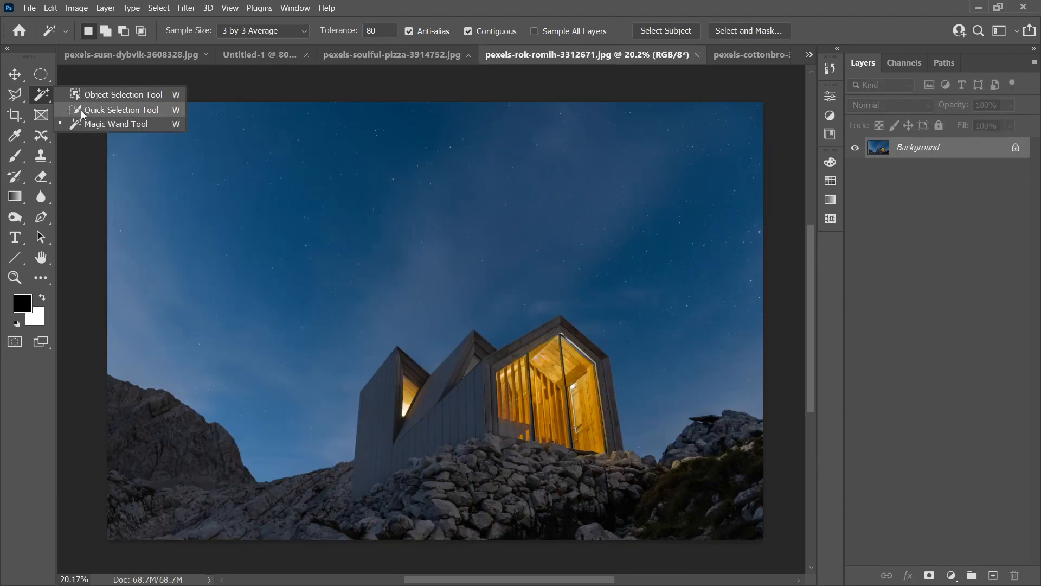
click(82, 109)
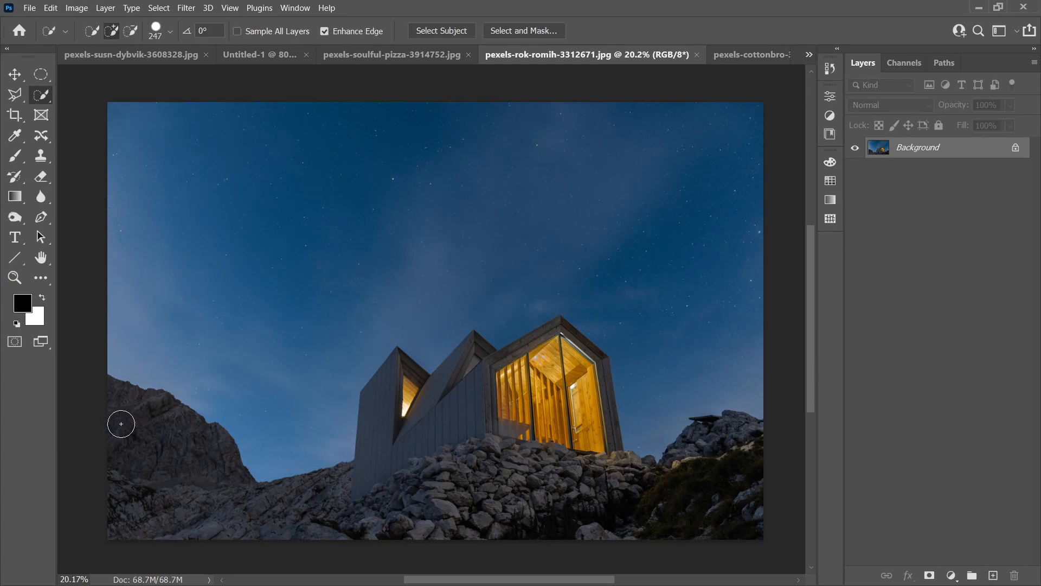
mouse_move(736, 476)
mouse_down()
mouse_move(591, 472)
mouse_move(569, 376)
mouse_move(489, 388)
mouse_move(562, 350)
mouse_move(587, 369)
mouse_up()
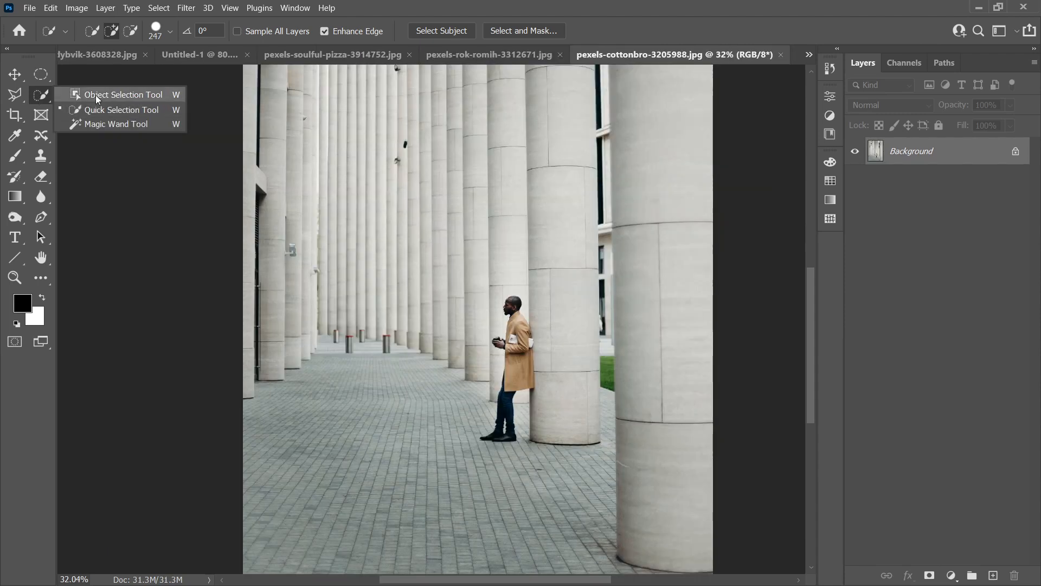
- Frame the man leaning on the column with the Object Selection tool in Rectangle mode, about 575 by 1061 px
click(95, 95)
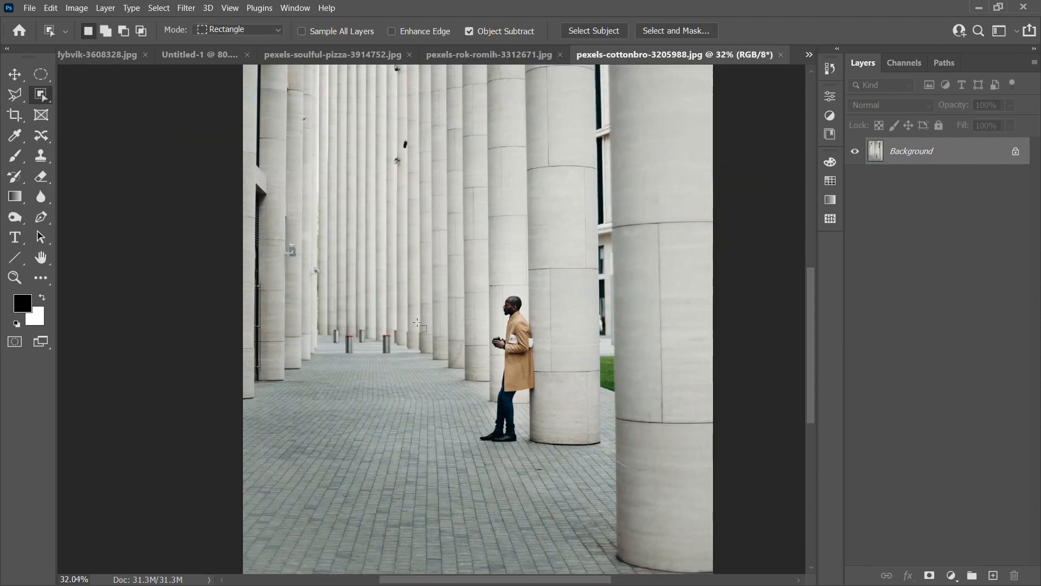
drag(469, 315, 555, 454)
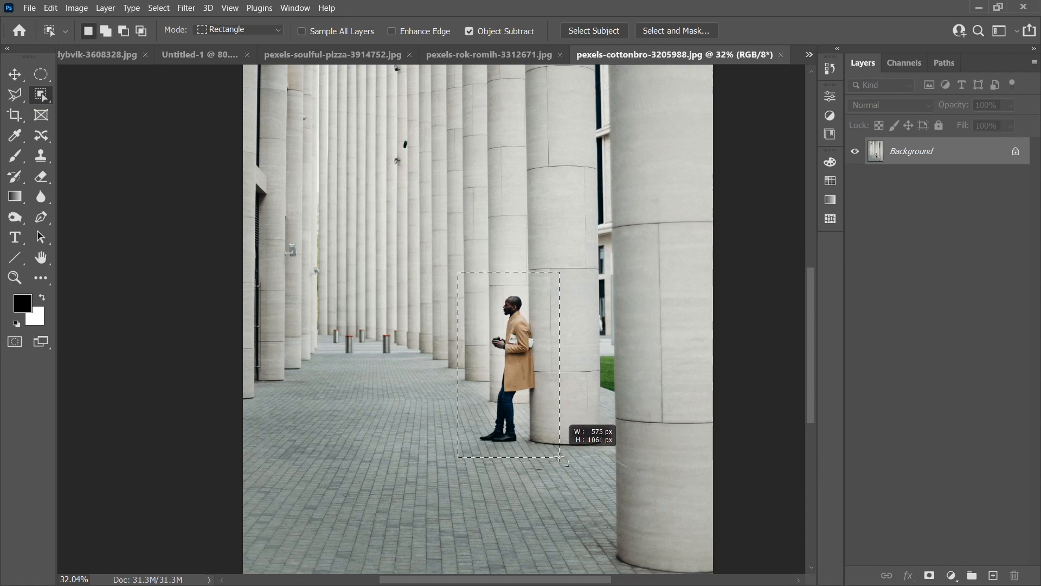
- Add the missed edge of the newspaper behind the man's back to his selection using the Polygonal Lasso in Add to Selection mode
scroll(542, 325, up, 5)
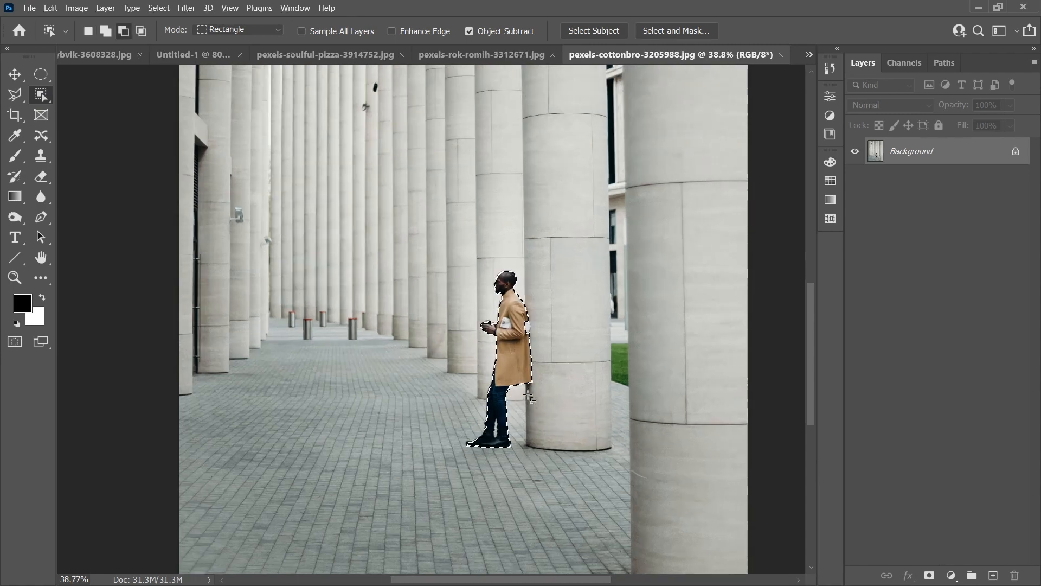
scroll(548, 329, up, 1)
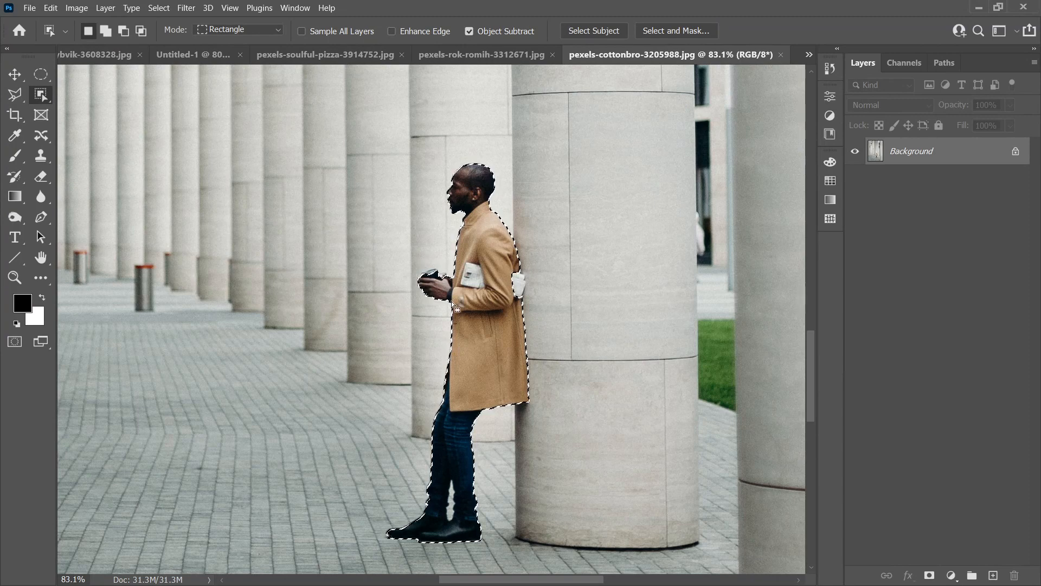
drag(18, 100, 57, 112)
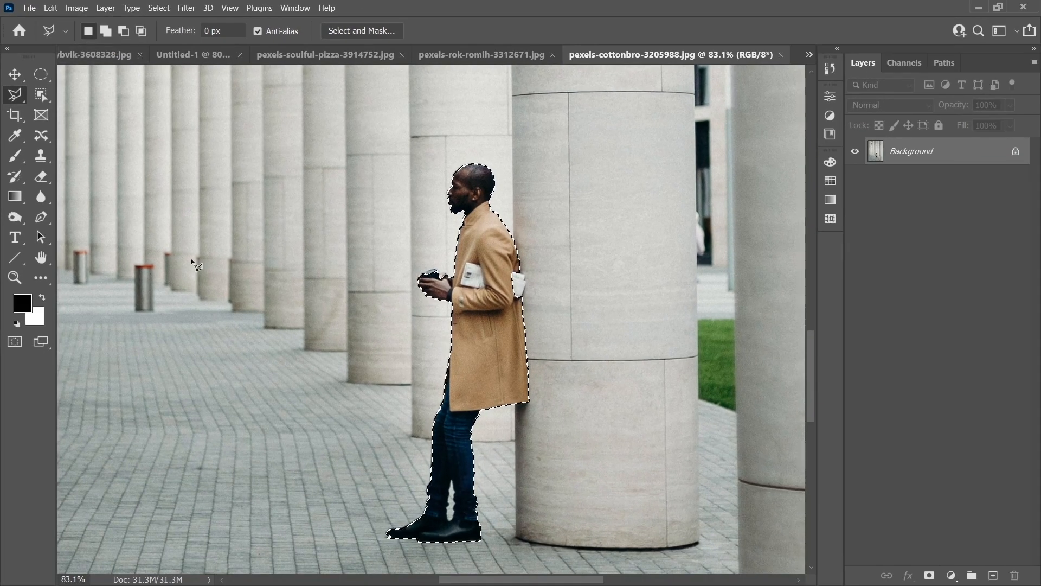
drag(480, 235, 354, 203)
key(ctrl+z)
click(104, 31)
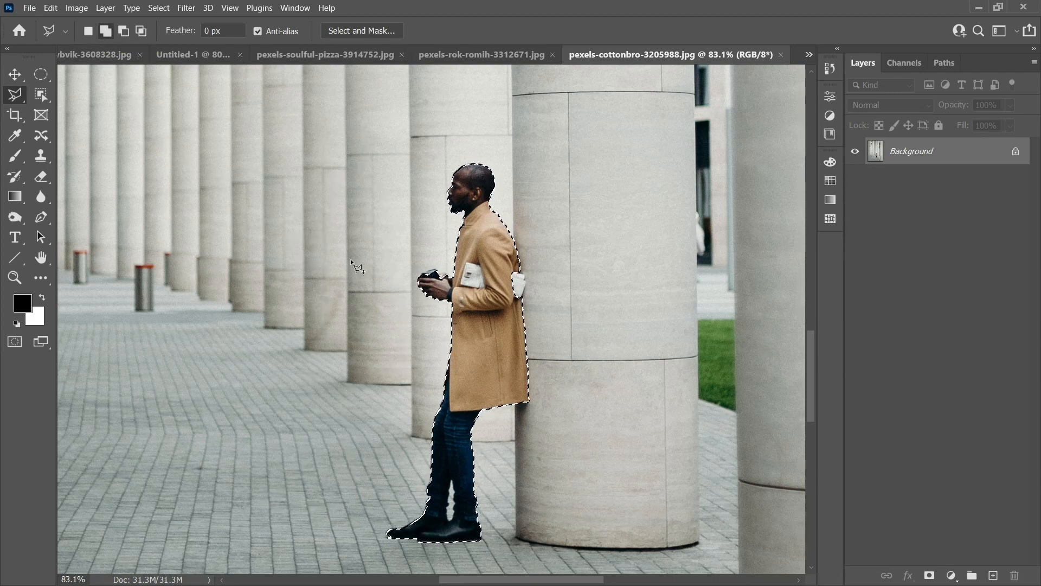
scroll(521, 277, up, 5)
click(502, 268)
click(523, 277)
click(523, 299)
click(529, 306)
click(510, 367)
click(426, 321)
double_click(431, 248)
- Add the coffee cup's missed upper part and the adjoining hand area to the man's selection with the Polygonal Lasso
click(204, 283)
click(189, 266)
click(167, 270)
click(156, 253)
click(145, 250)
click(94, 266)
click(70, 287)
double_click(112, 288)
- Subtract the sliver of background beside the man's hands from the selection with the Polygonal Lasso in Subtract from Selection mode
click(124, 31)
click(89, 256)
click(77, 282)
click(77, 308)
click(65, 277)
click(89, 256)
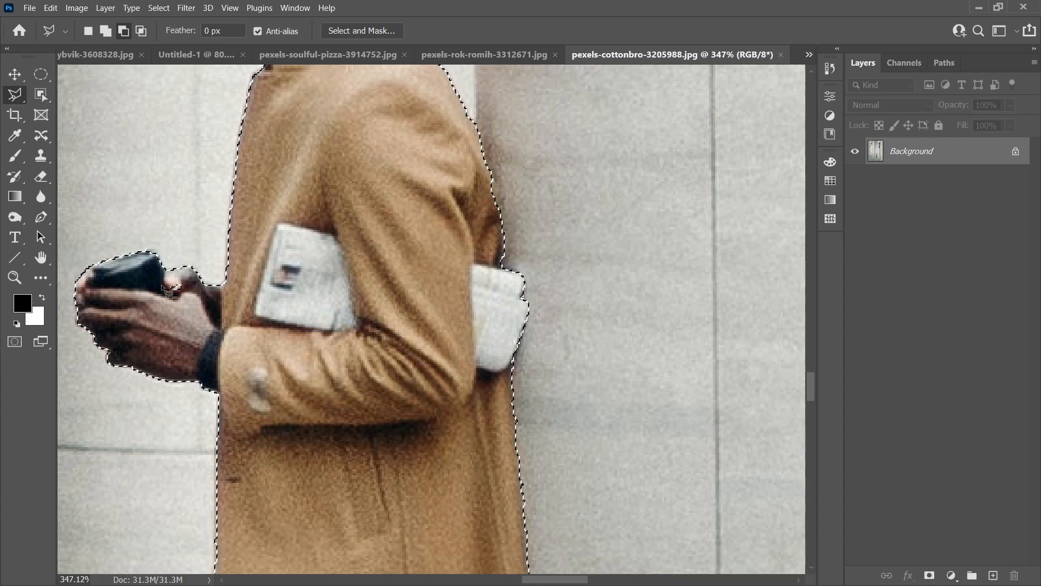
- Deselect the man, undo that to restore the selection, and deselect him again
scroll(554, 386, down, 8)
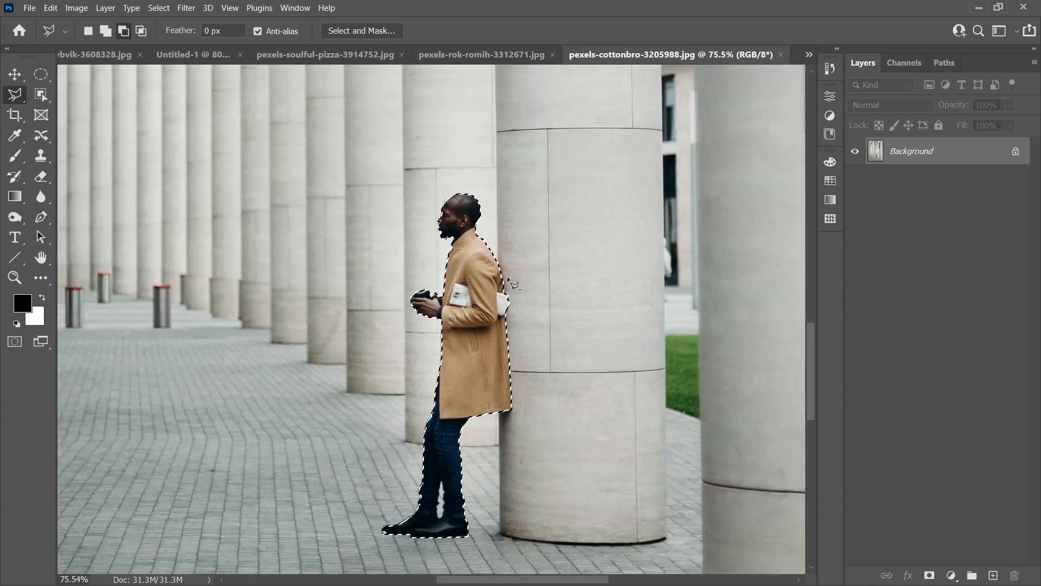
right_click(485, 316)
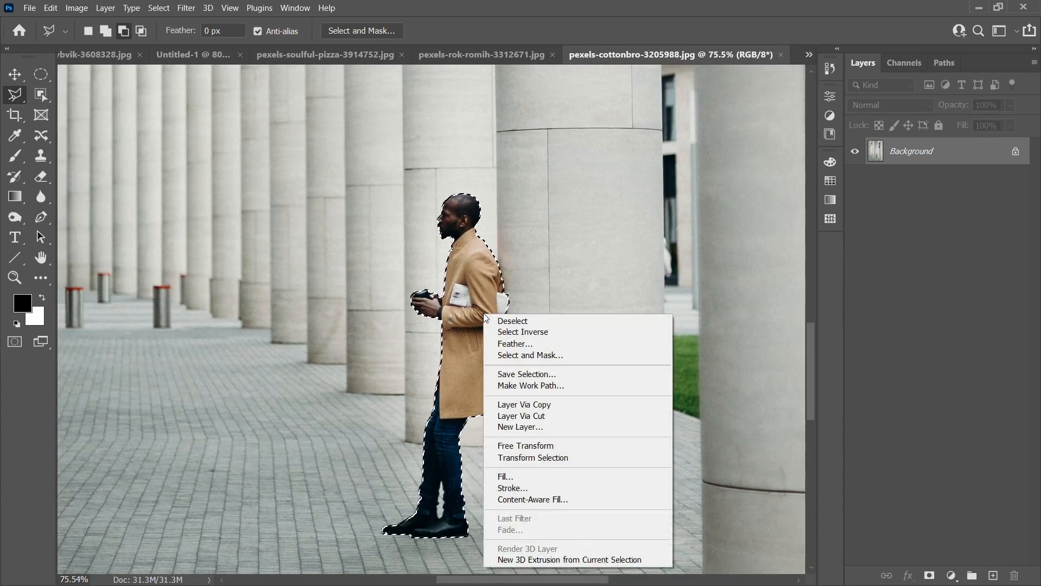
click(511, 319)
key(ctrl+z)
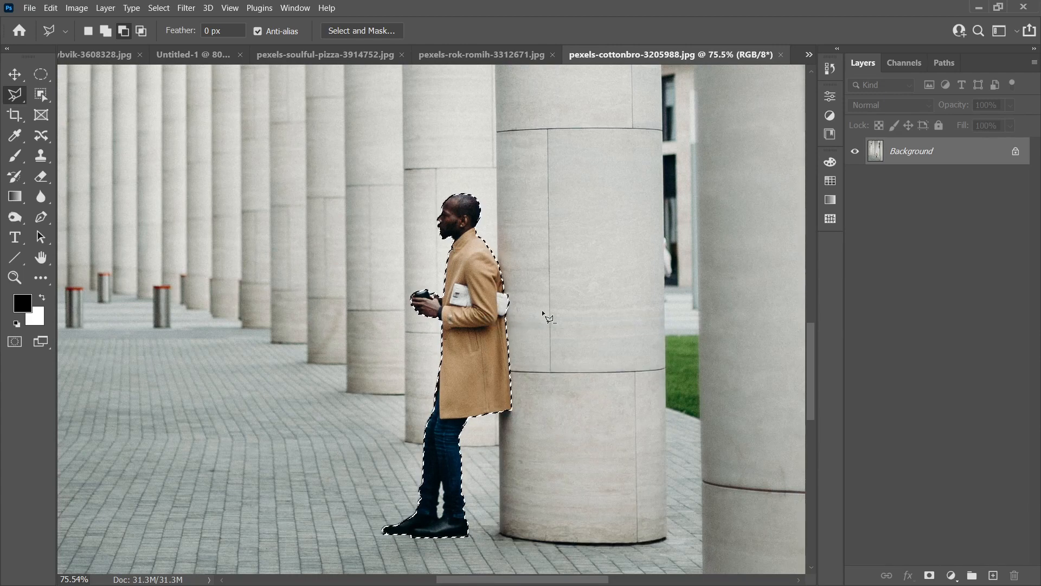
key(ctrl+d)
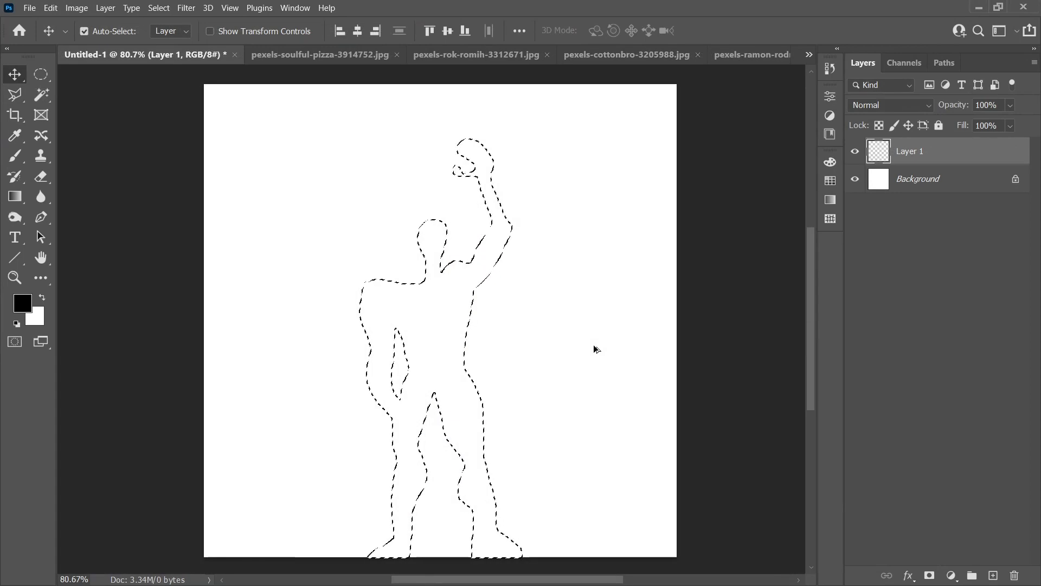
- Fill the human silhouette selection with the black foreground color, and delete the selected sky in the spiked facade photo
key(alt+BackSpace)
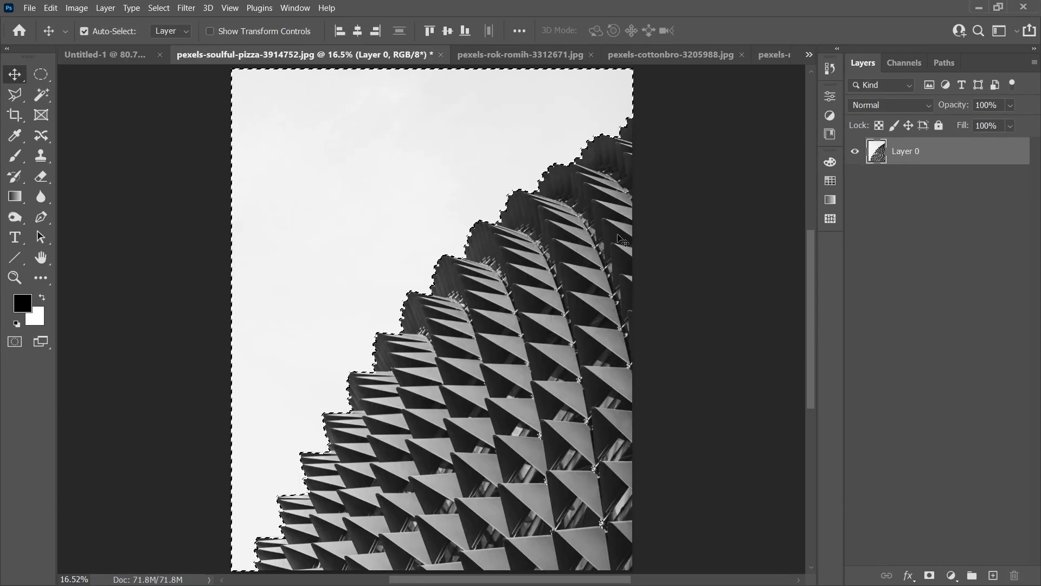
key(Delete)
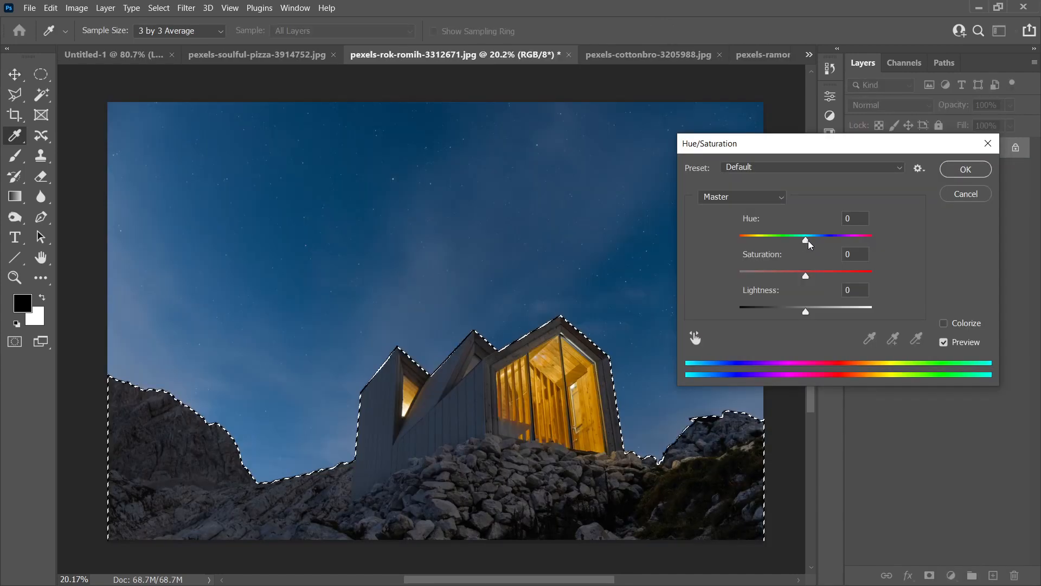
- Shift the hue of the selected rocks and cabin in the night photo with Hue/Saturation
drag(807, 240, 822, 244)
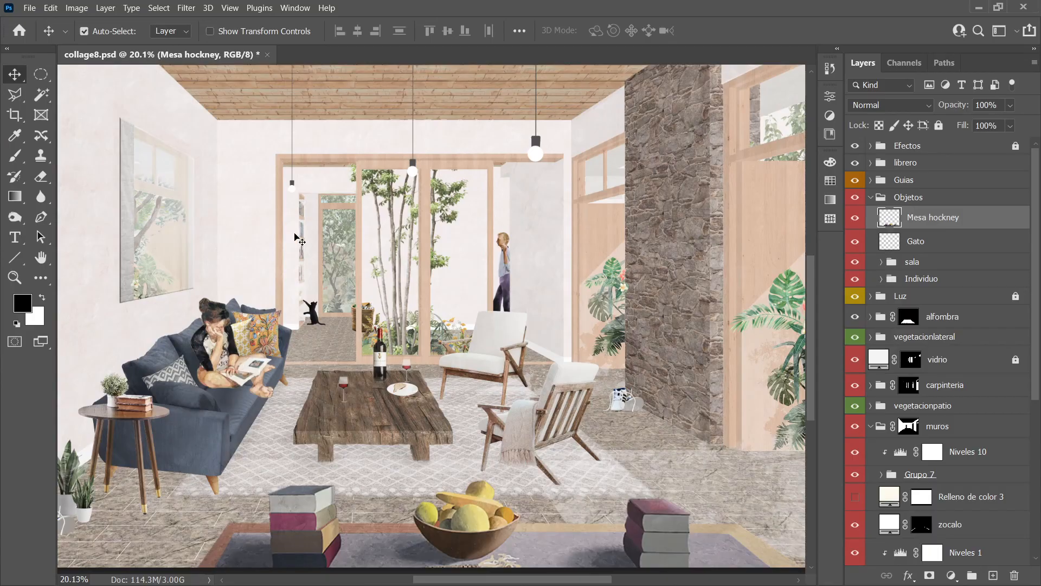
- Apply a direct Hue/Saturation adjustment to the Mesa hockney layer with hue -7 and saturation -27
click(75, 9)
mouse_move(94, 41)
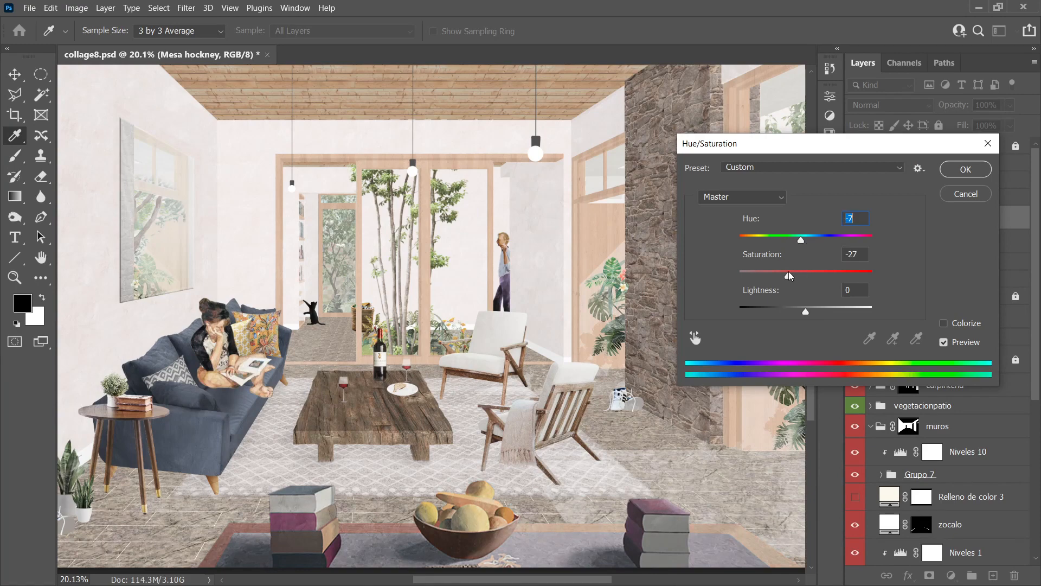
key(Return)
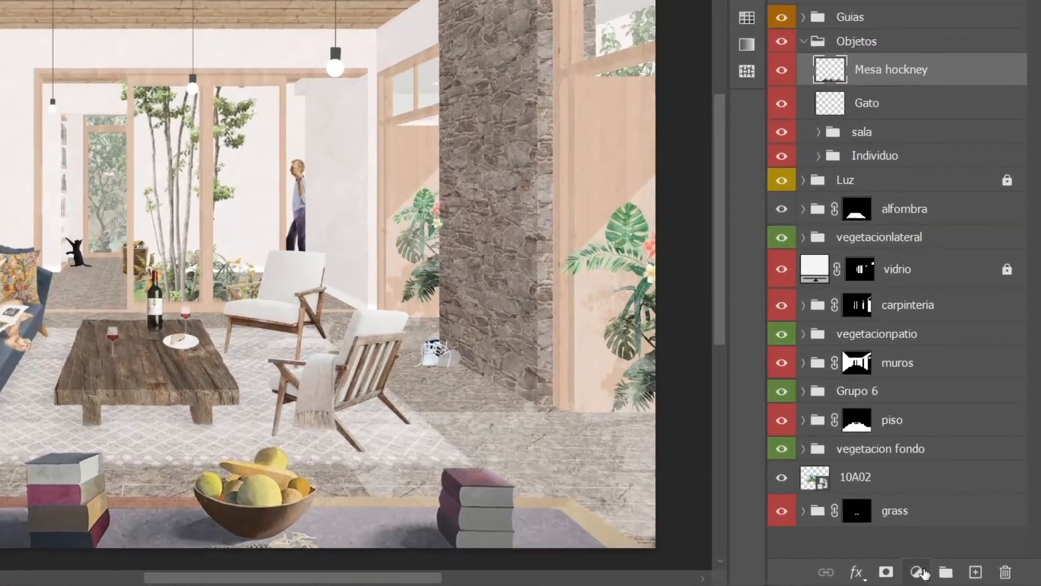
- Add a Hue/Saturation adjustment layer above Mesa hockney with hue -29 and saturation -12
click(941, 579)
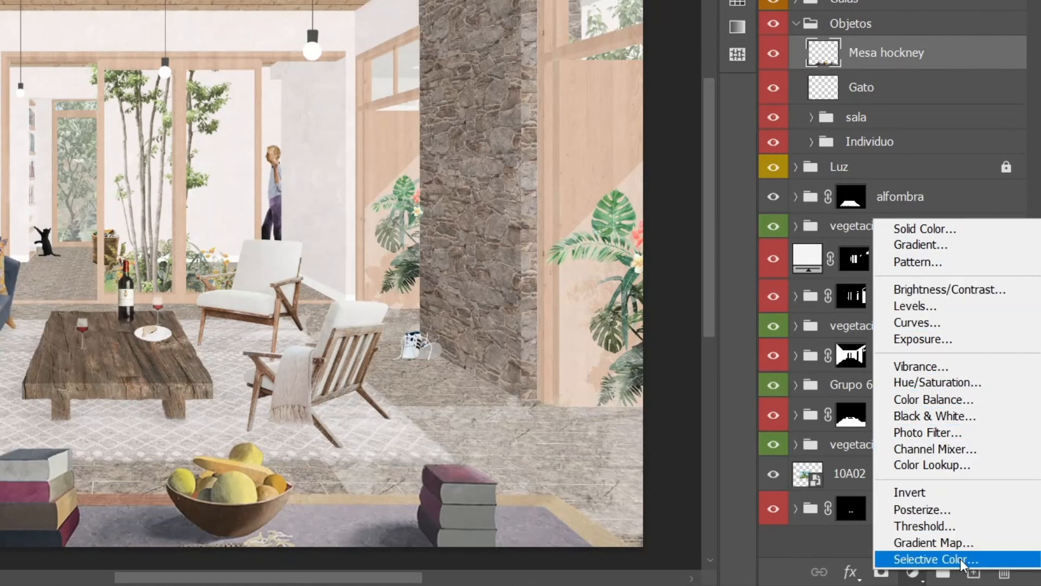
click(967, 385)
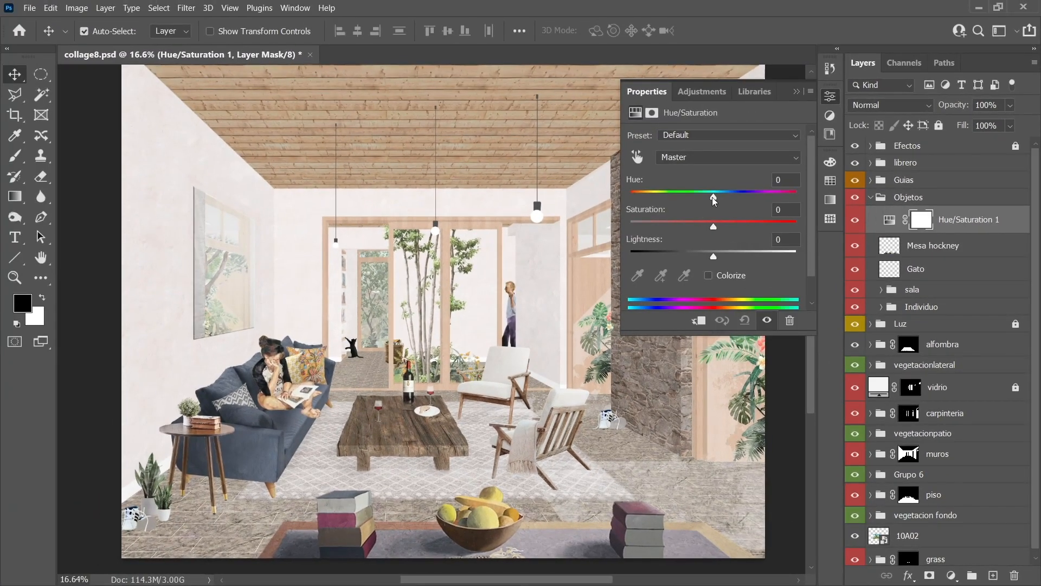
drag(713, 196, 685, 197)
mouse_move(716, 228)
mouse_down()
mouse_move(727, 225)
mouse_move(705, 232)
mouse_up()
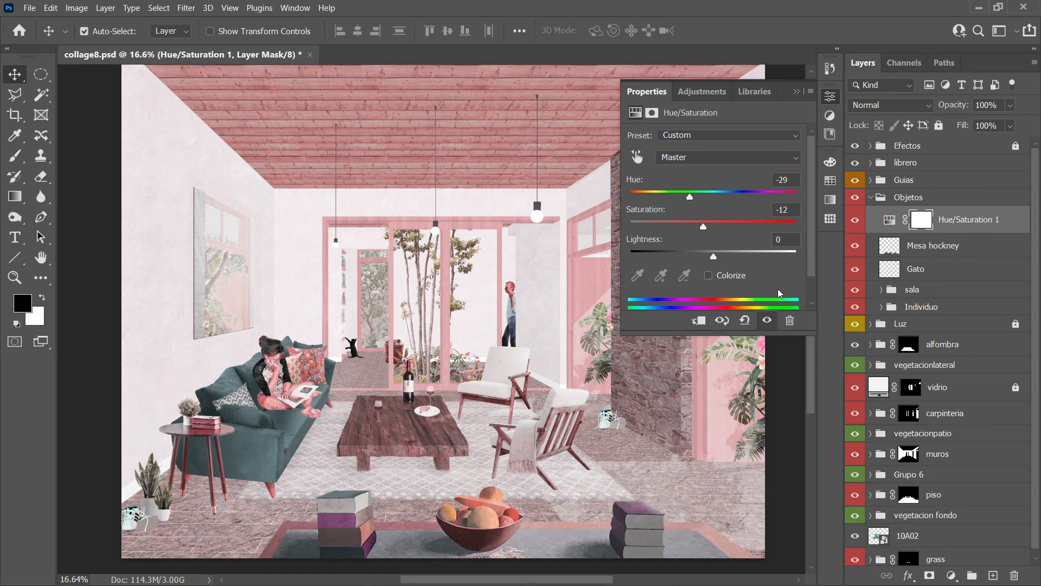
- Toggle the Hue/Saturation layer's visibility, delete its mask and the layer, and undo the layer deletion
click(855, 222)
click(855, 221)
key(Delete)
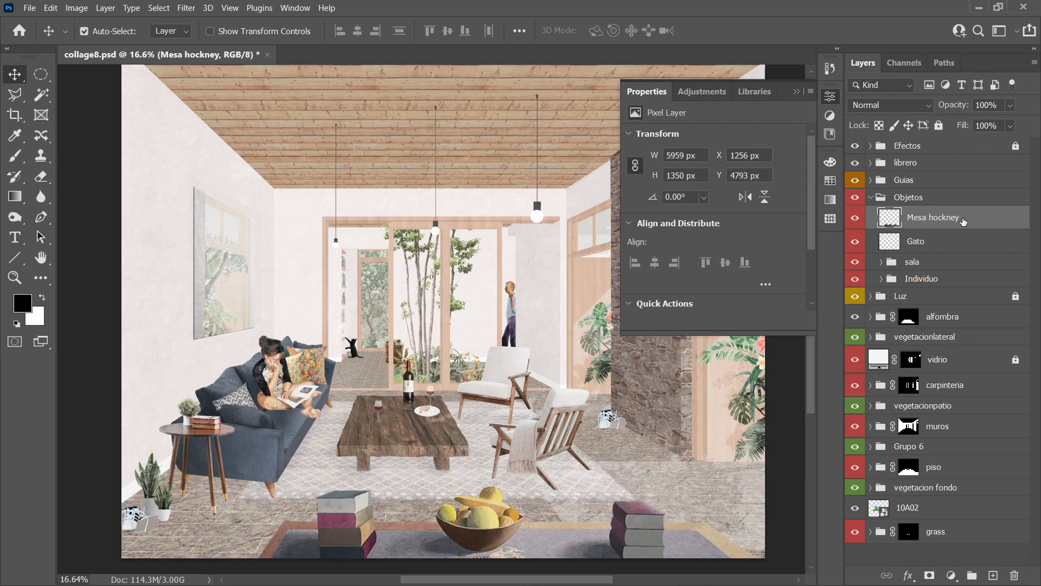
key(ctrl+z)
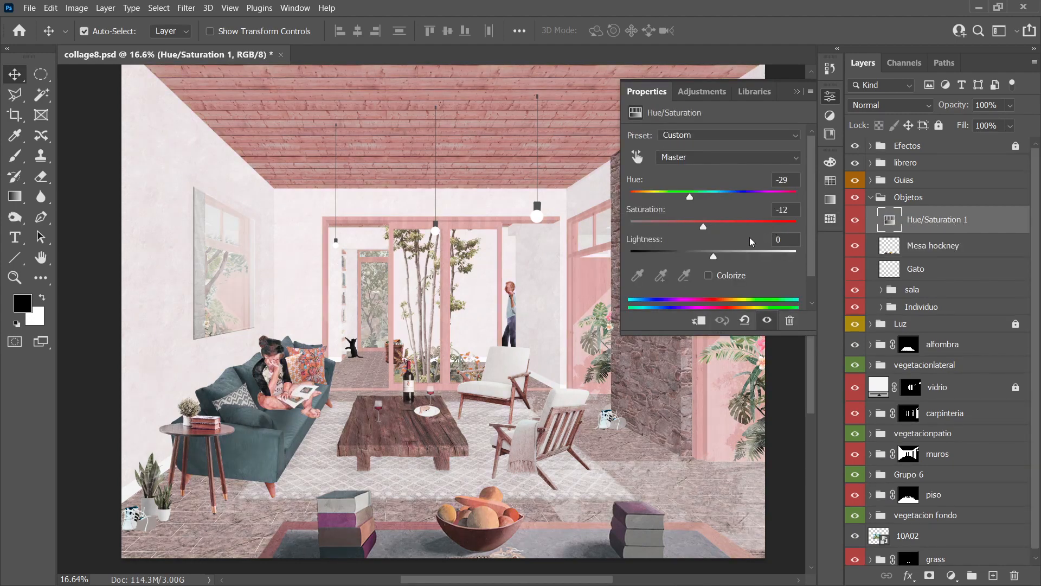
- Reopen the Hue/Saturation 1 adjustment's properties and clip it to the Mesa hockney layer
click(834, 96)
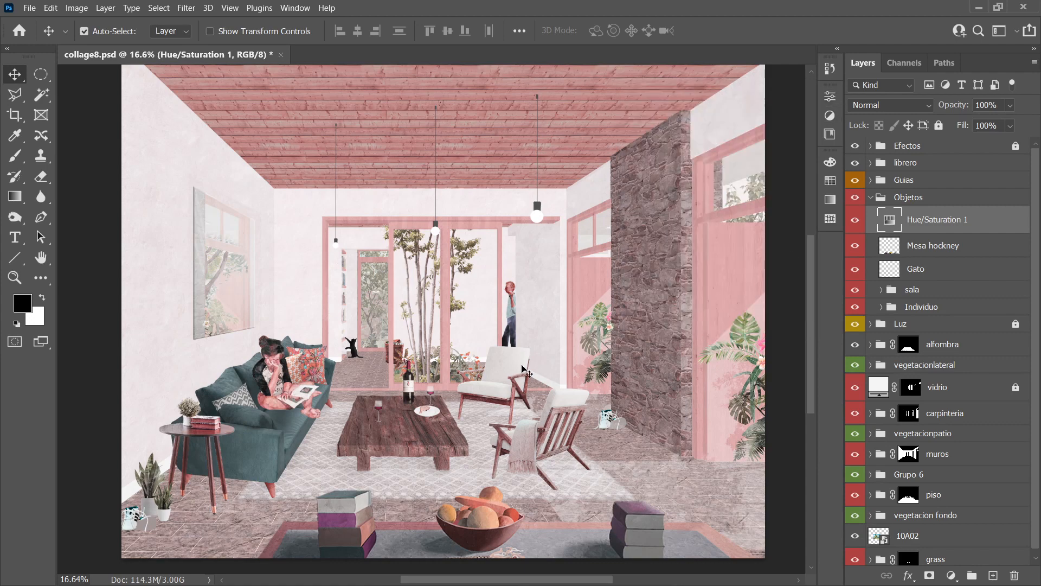
double_click(894, 219)
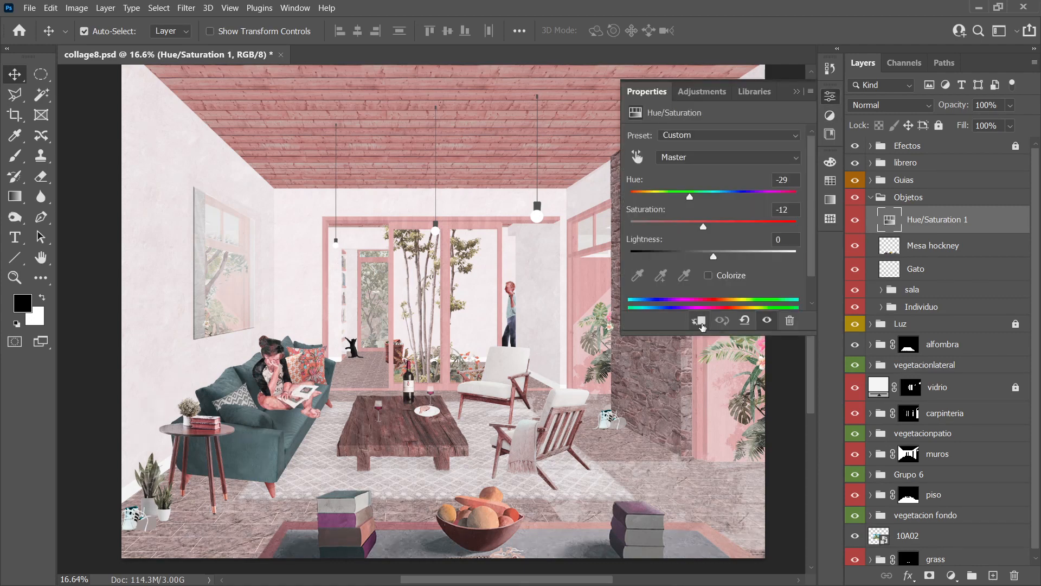
click(699, 321)
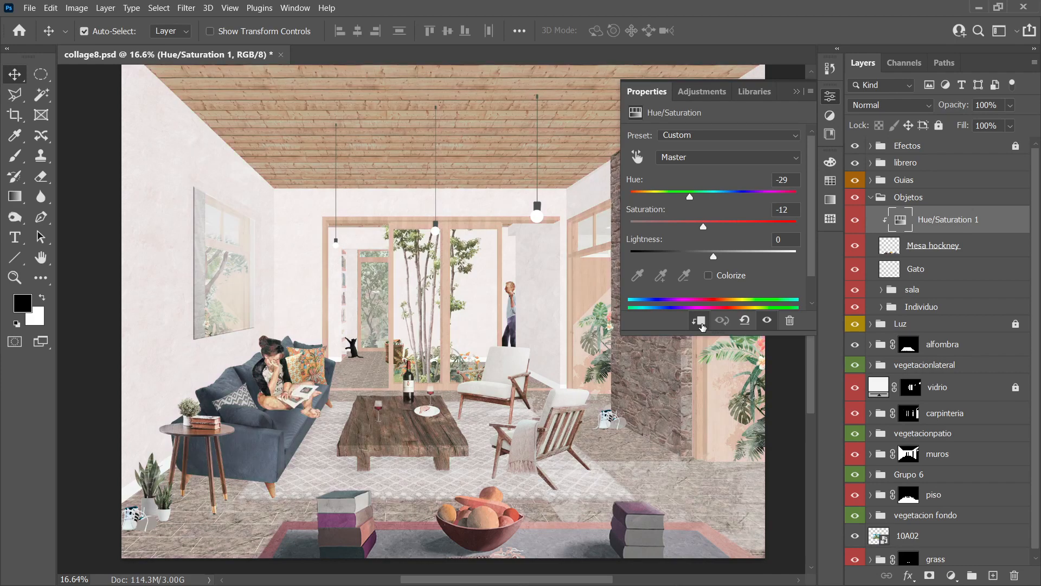
click(566, 542)
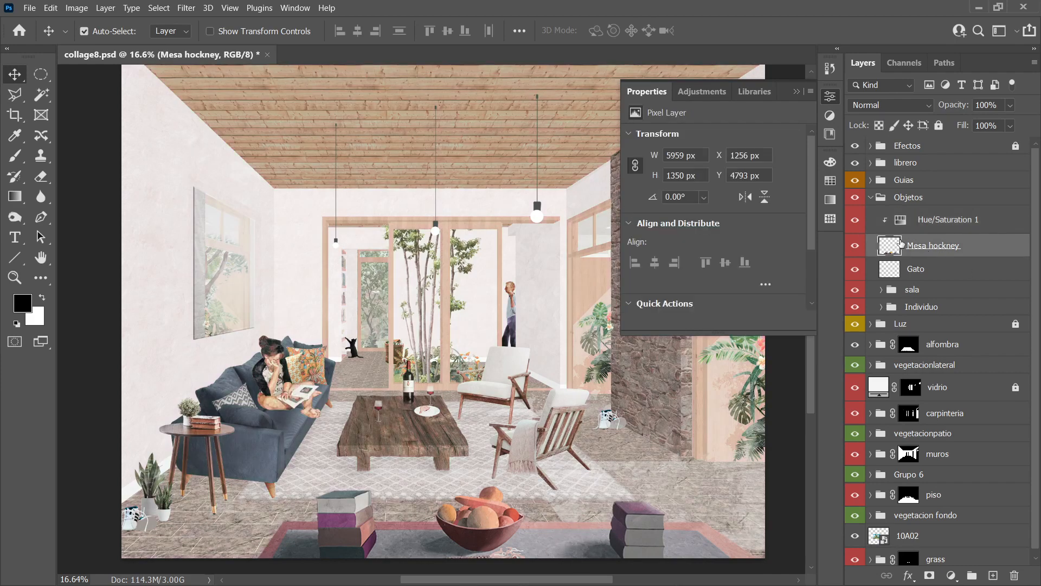
- Release the Hue/Saturation 1 adjustment from the Mesa hockney layer, and display the available adjustment layer types
click(900, 222)
click(699, 321)
scroll(907, 532, down, 1)
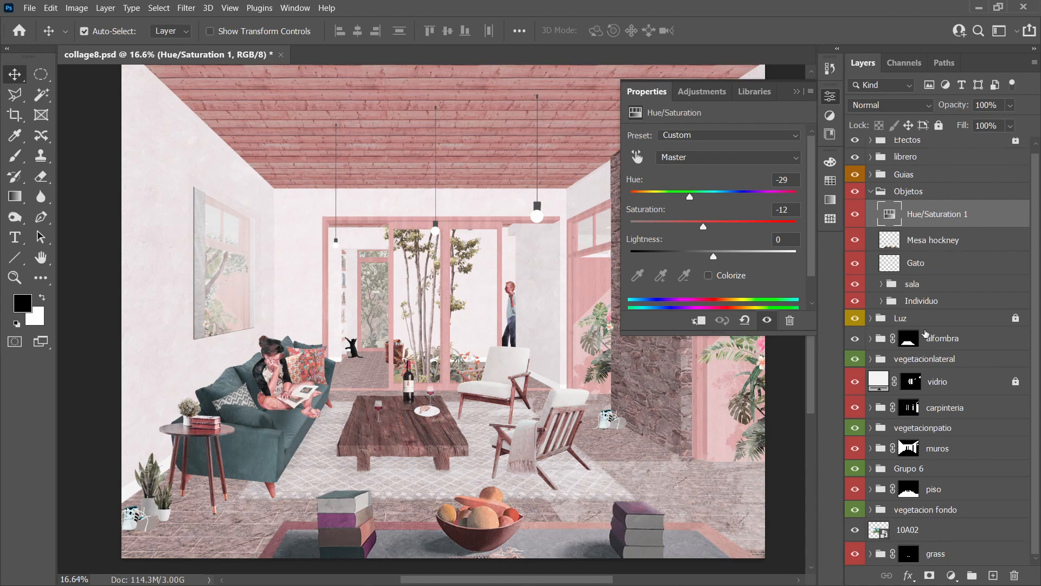
scroll(907, 532, up, 1)
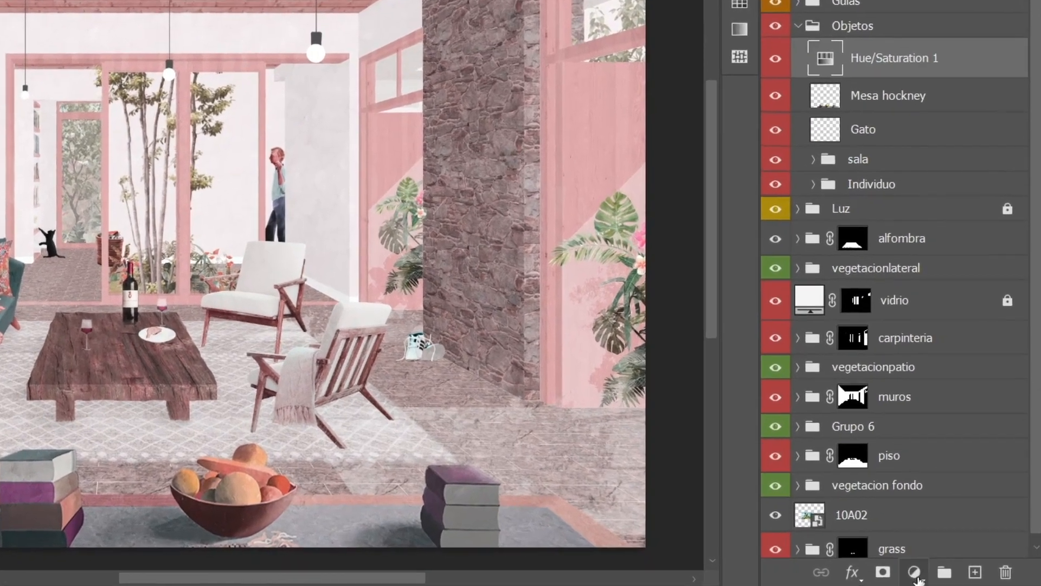
click(914, 573)
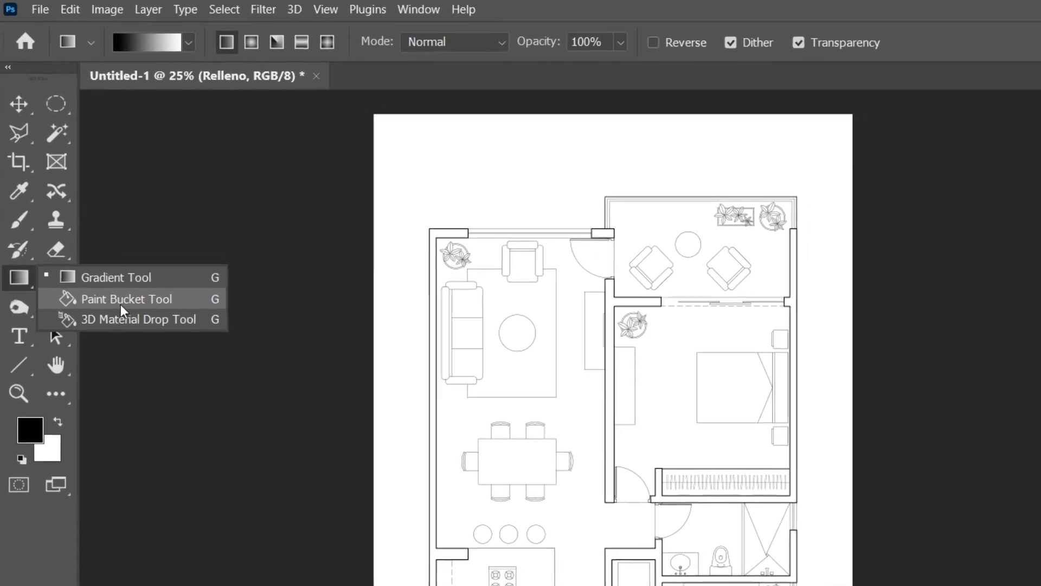
- Activate the Paint Bucket tool in the floor plan document and view the available editing commands
click(120, 299)
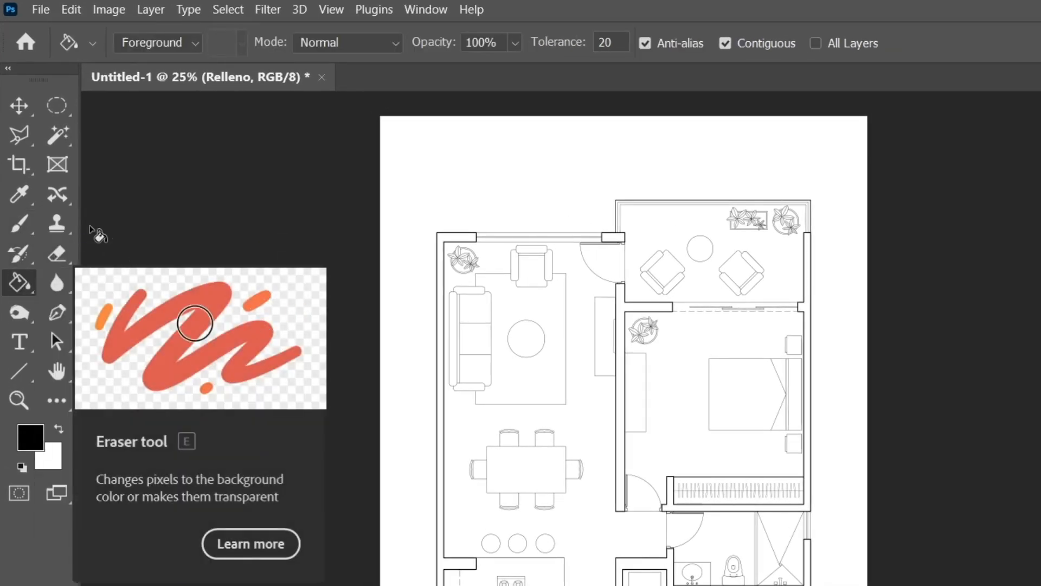
click(71, 9)
click(339, 267)
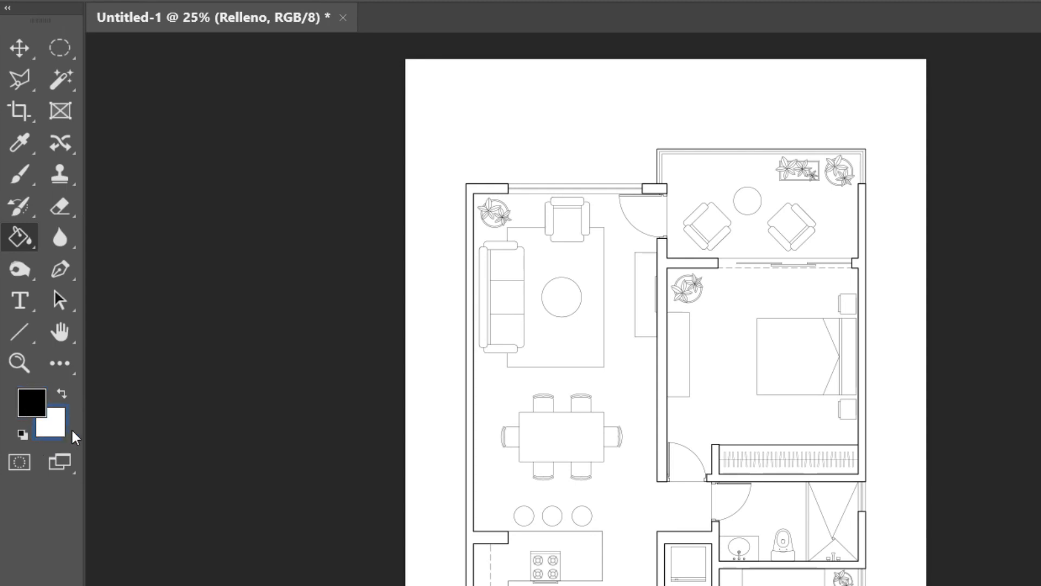
- Swap the foreground and background colors back and forth, and reset them to the default black and white
click(62, 388)
click(62, 389)
key(x)
key(x)
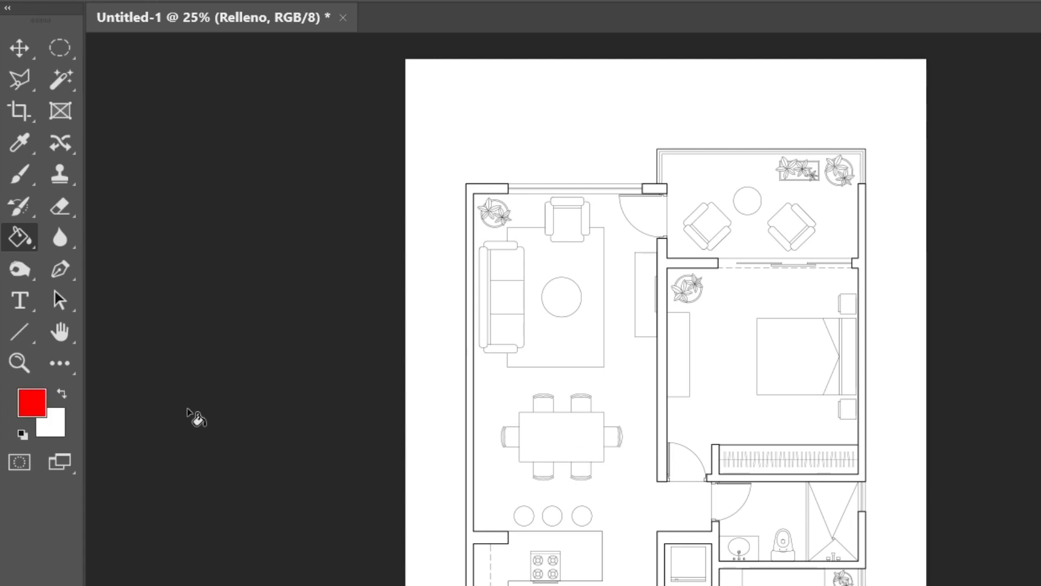
click(23, 434)
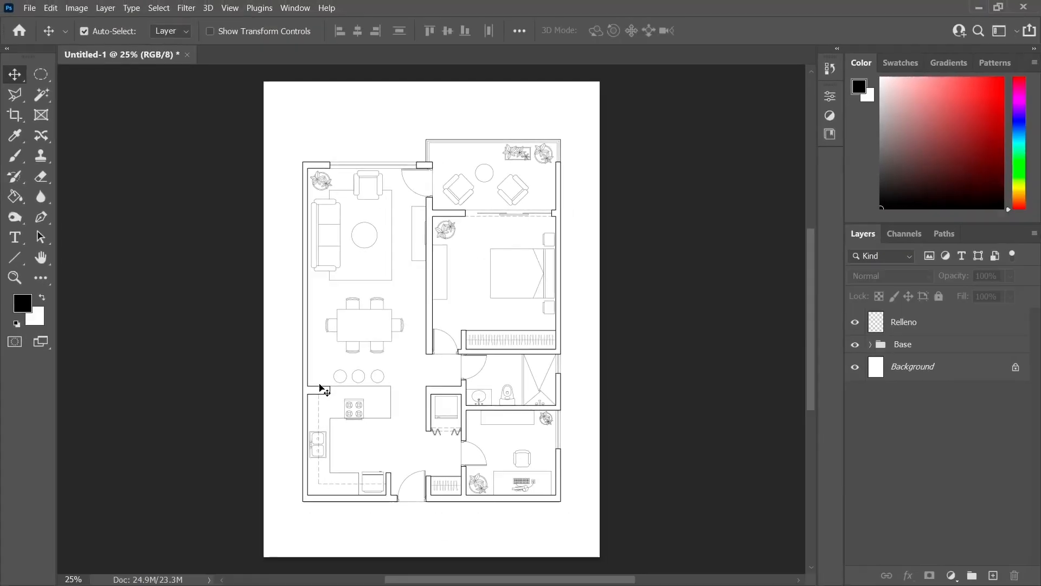
- Select the Relleno layer, set the foreground color to dark gray 232323, and check it in the Color Picker without further changes
click(896, 327)
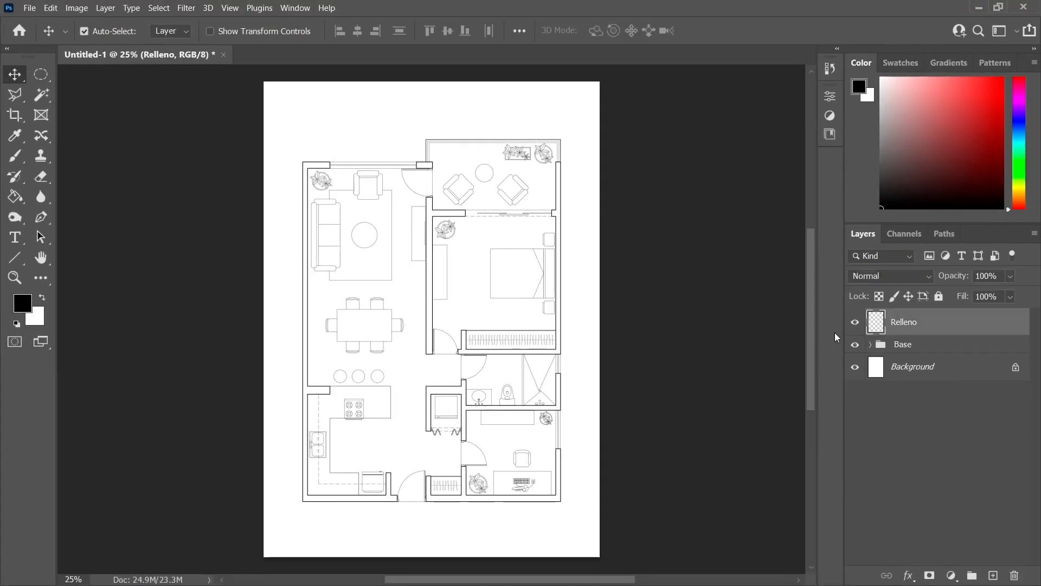
drag(909, 145, 864, 188)
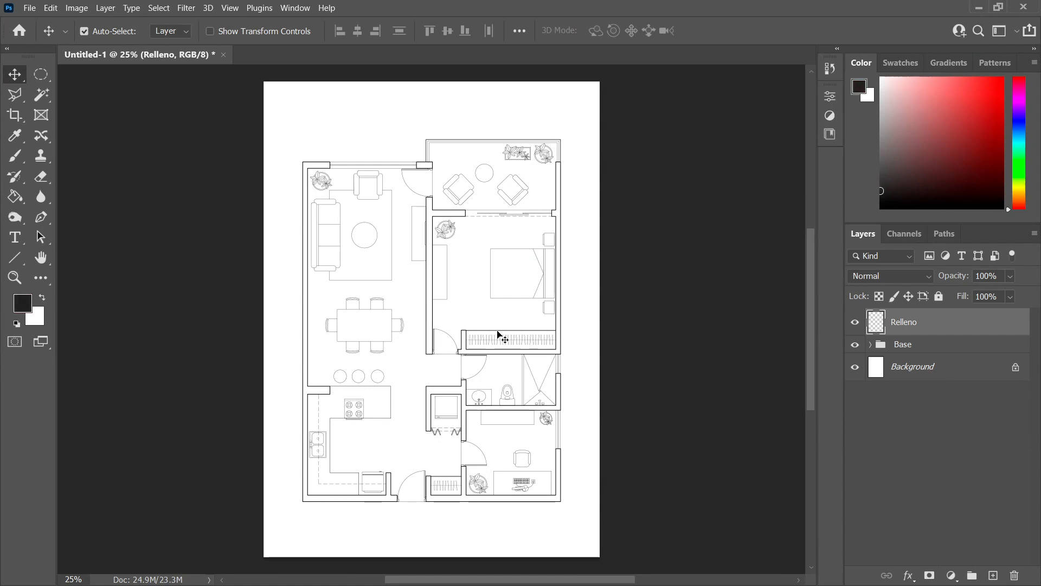
click(29, 302)
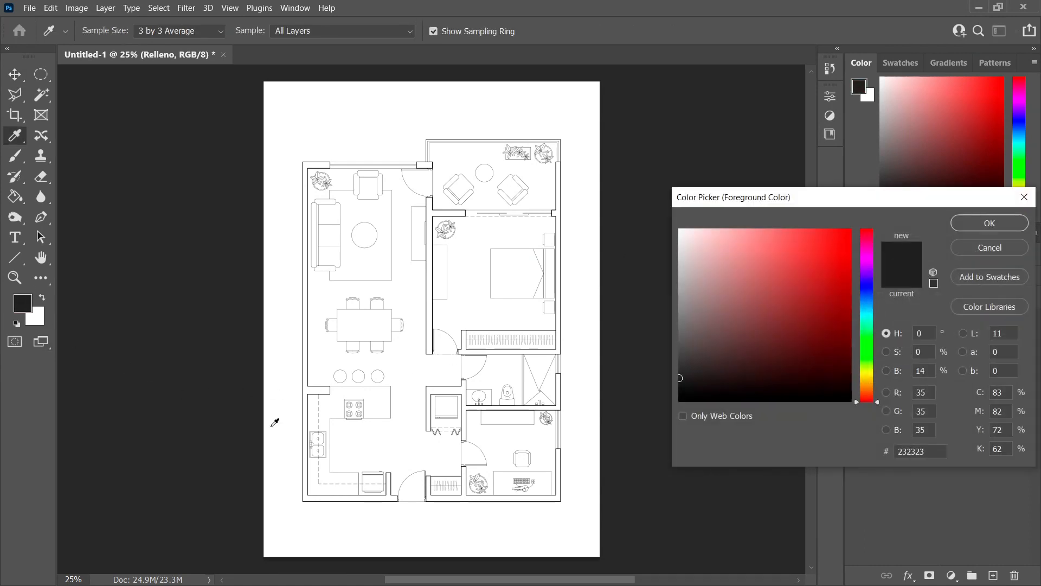
click(958, 250)
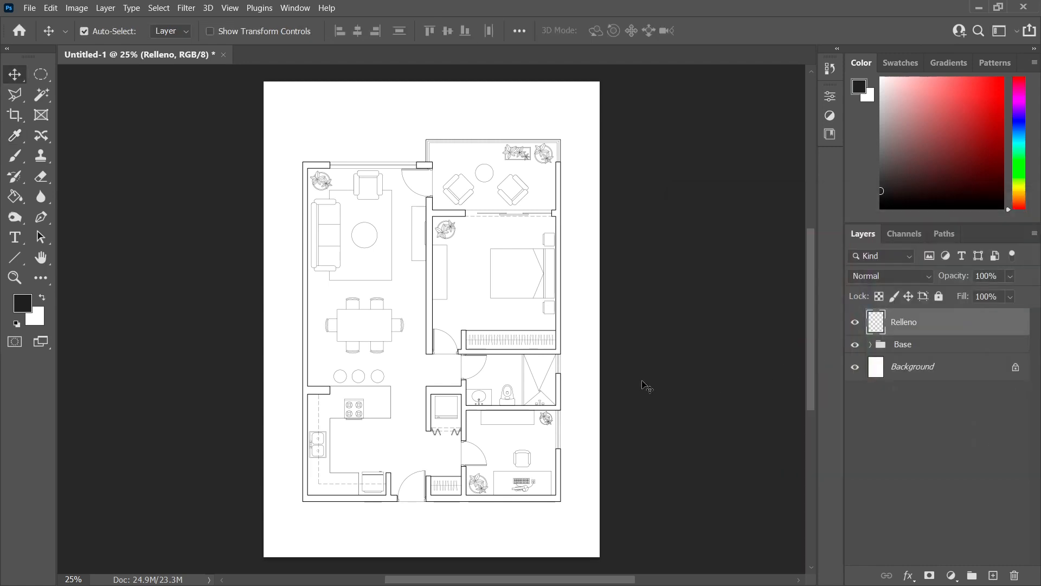
- Fill all the plan's wall outlines with the dark gray foreground color using the Paint Bucket, sampling all layers
click(10, 202)
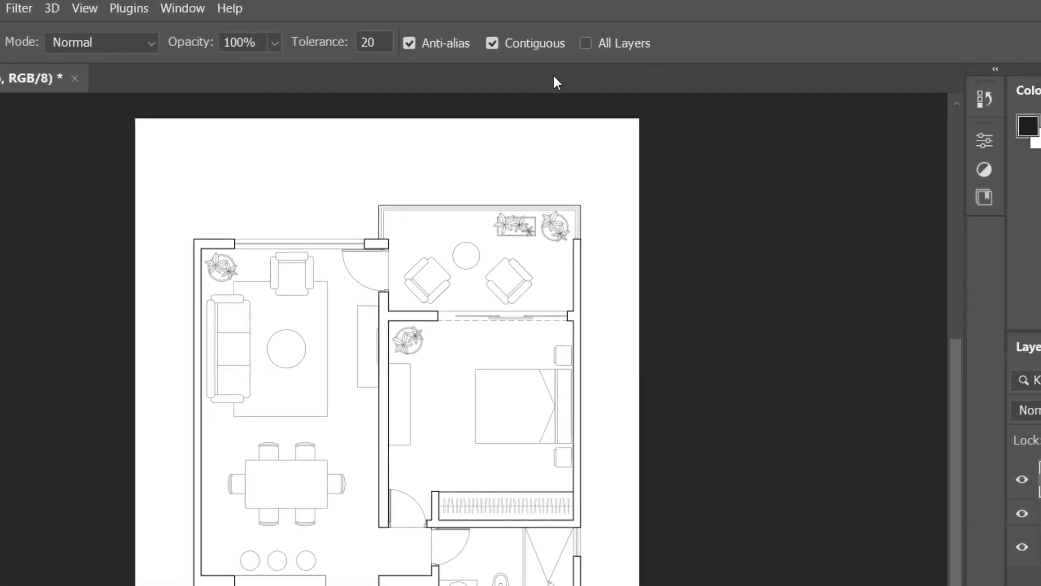
click(586, 43)
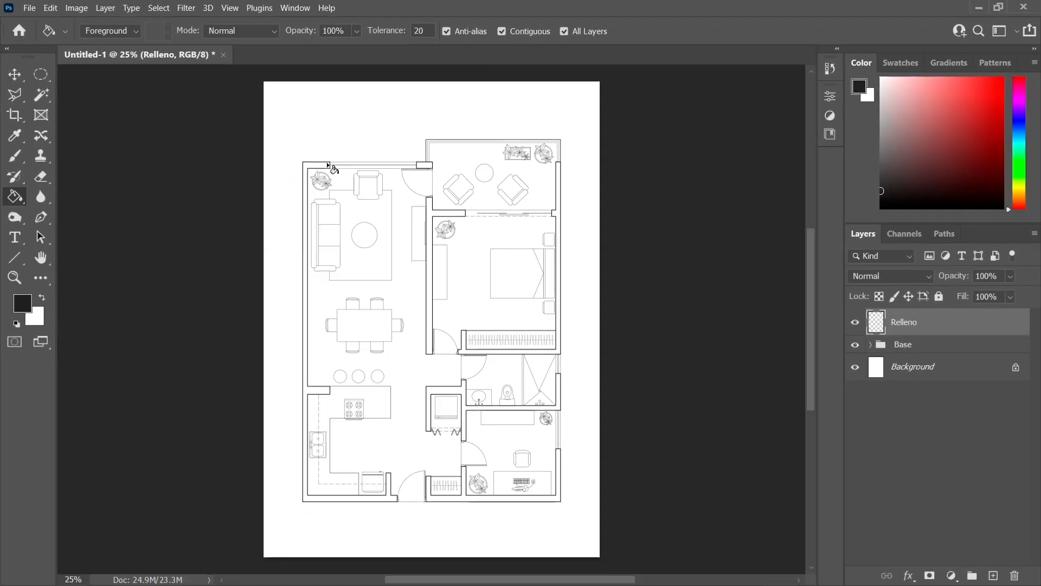
click(327, 167)
click(430, 212)
click(558, 255)
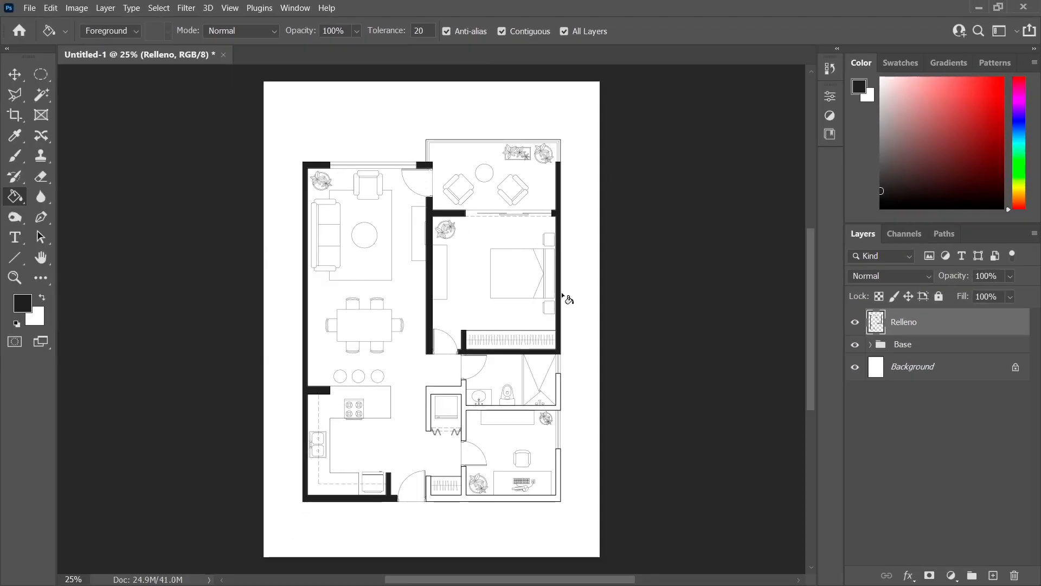
click(559, 382)
click(559, 461)
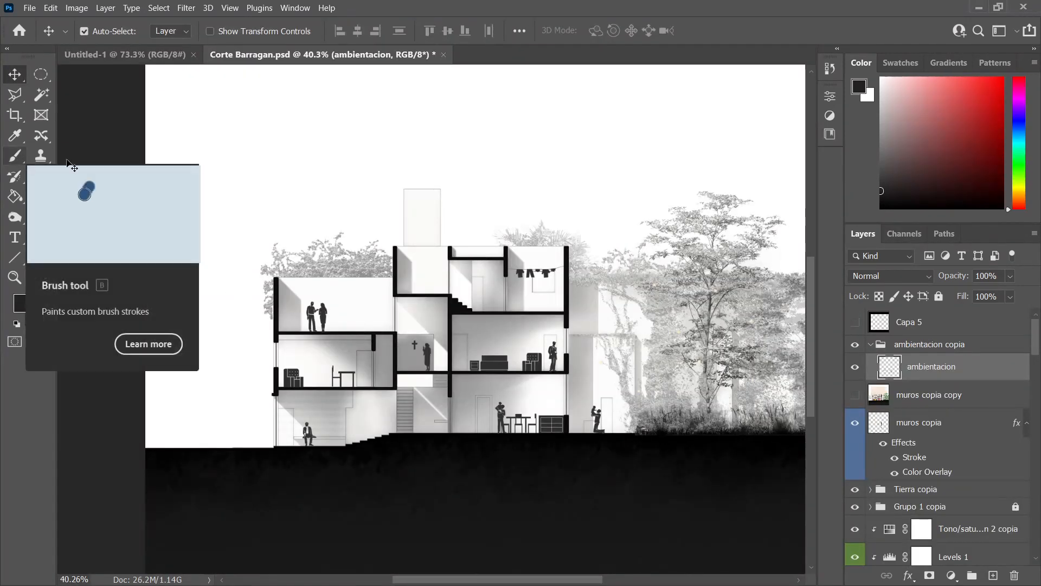
- Try a soft, wavy brush stroke across the sky of the Corte Barragan.psd section, and undo it
key(b)
mouse_move(195, 113)
mouse_down()
mouse_move(228, 138)
mouse_move(484, 114)
mouse_move(609, 130)
mouse_up()
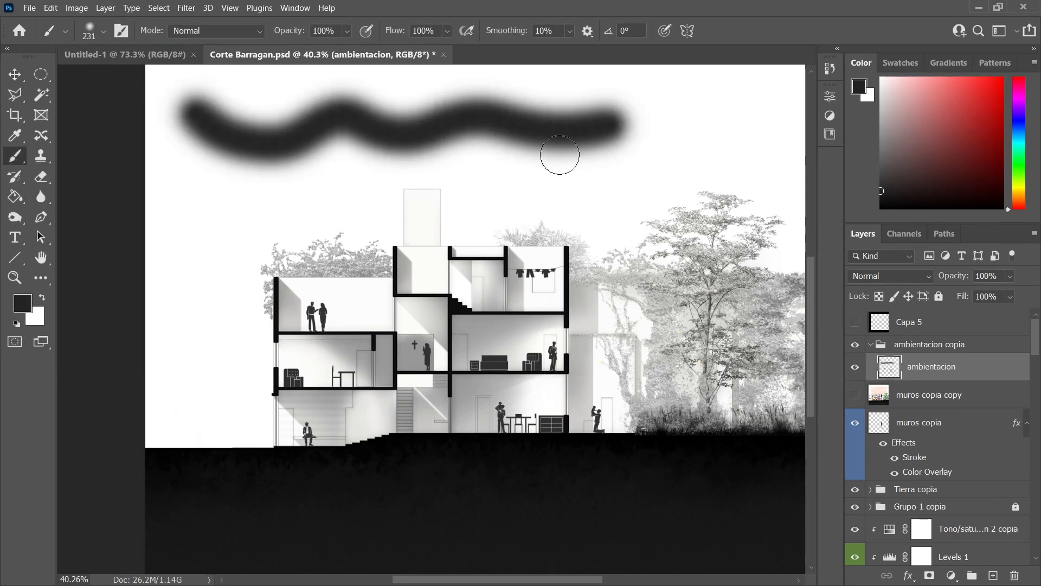
key(ctrl+z)
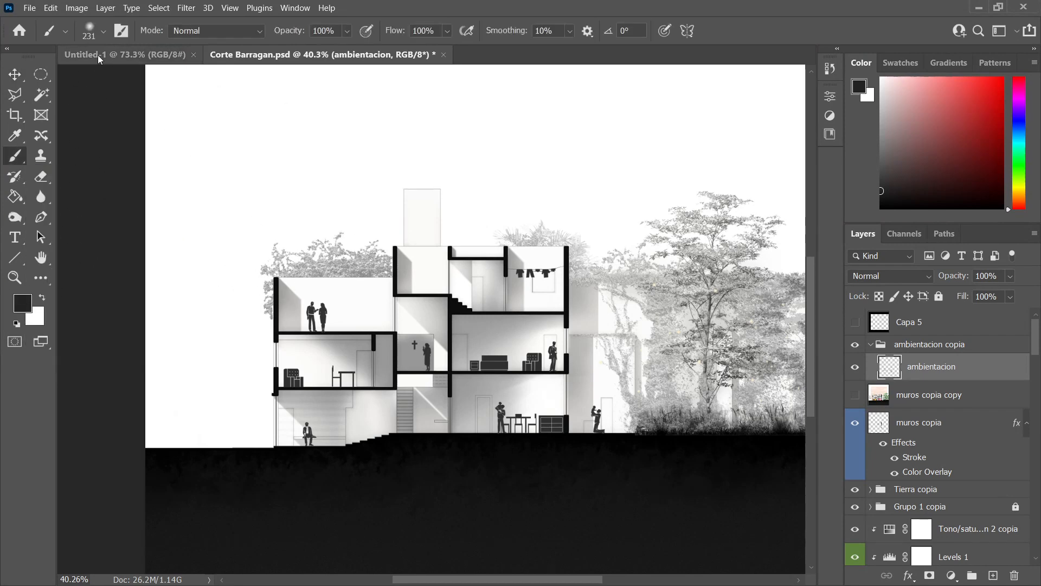
- Import the brush set file TODOS los pinceles de Architale.abr into the brush presets
click(104, 32)
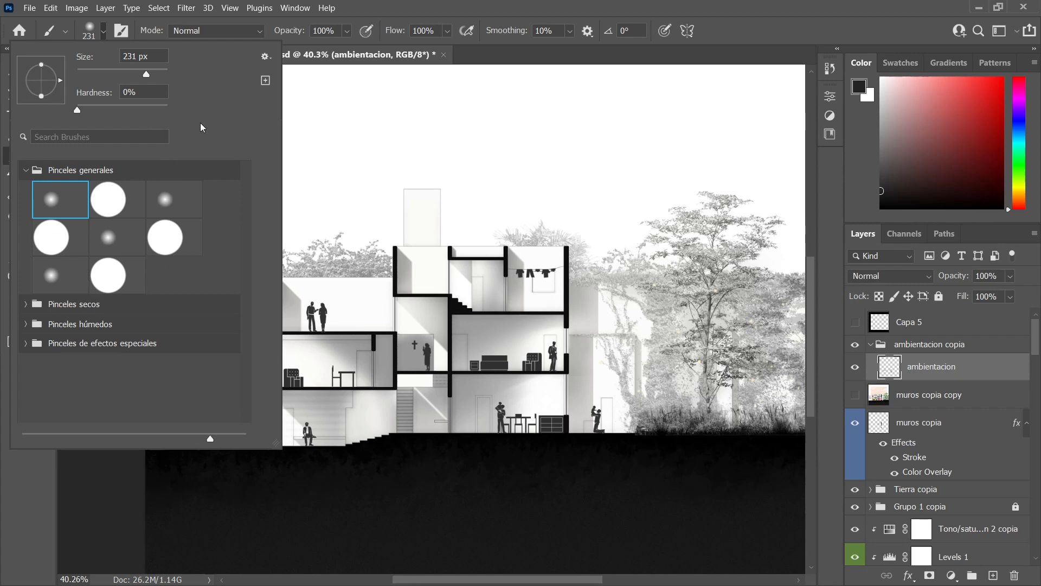
click(266, 56)
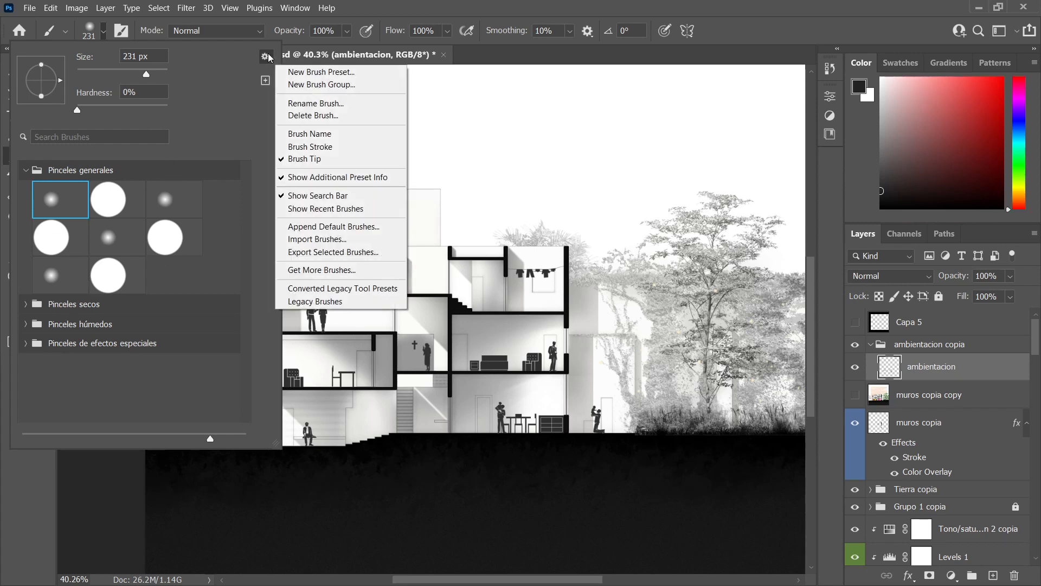
click(306, 240)
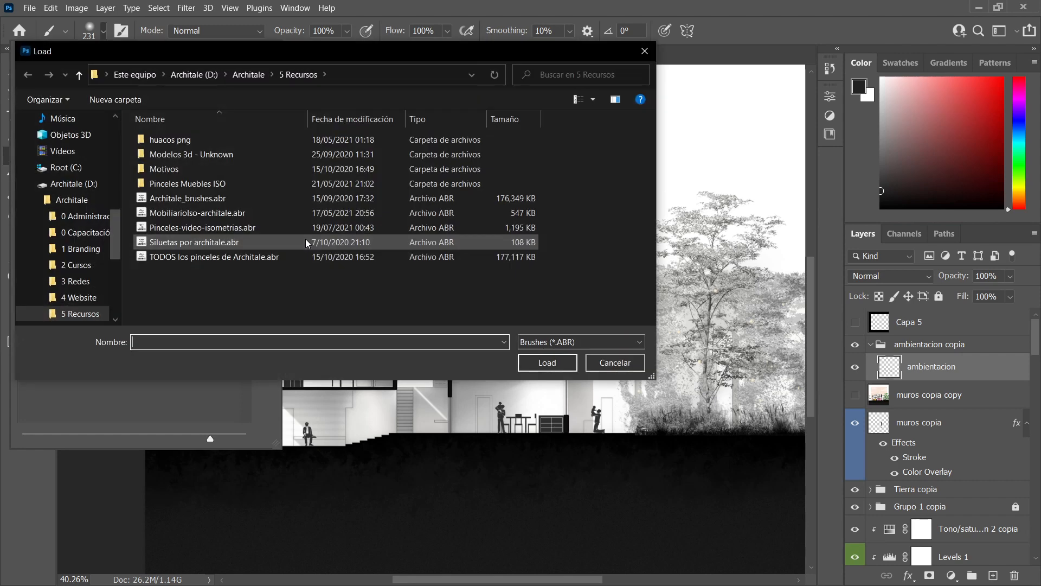
double_click(295, 258)
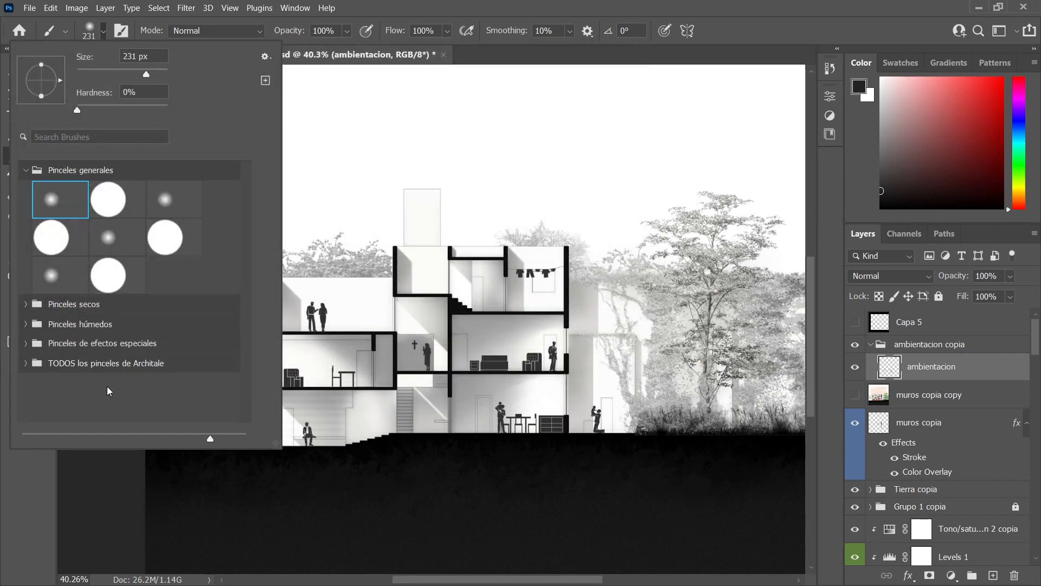
- Choose a bare tree brush from the TODOS los pinceles de Architale set and stamp the tree beside the house's street side
click(26, 364)
scroll(111, 369, down, 5)
click(110, 367)
scroll(109, 365, down, 10)
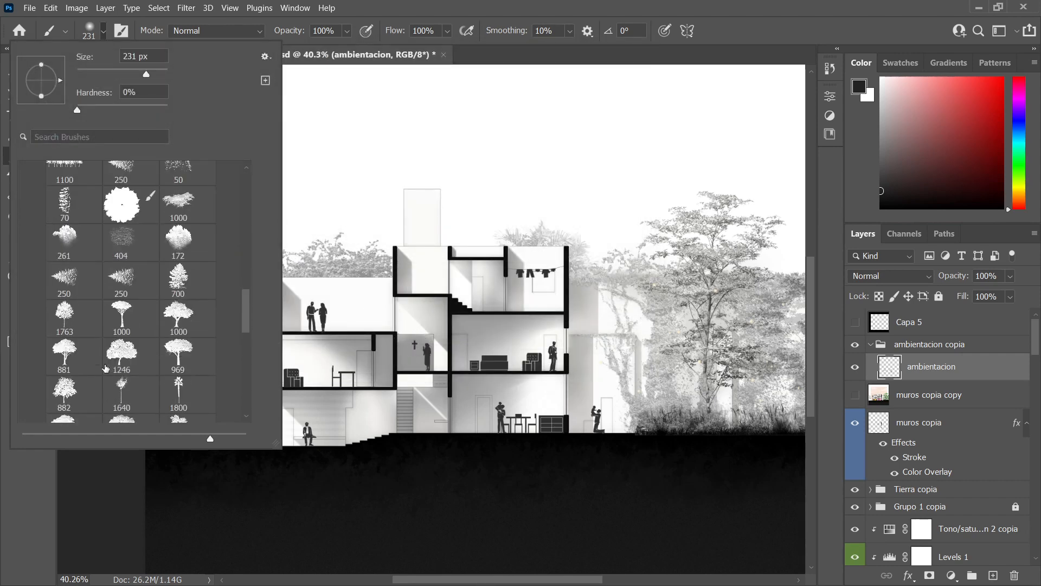
scroll(103, 362, down, 2)
click(72, 353)
key(Return)
click(214, 320)
- Choose the umbrella silhouette from the Women brushes and stamp it on the ground between the bare tree and the house
click(103, 31)
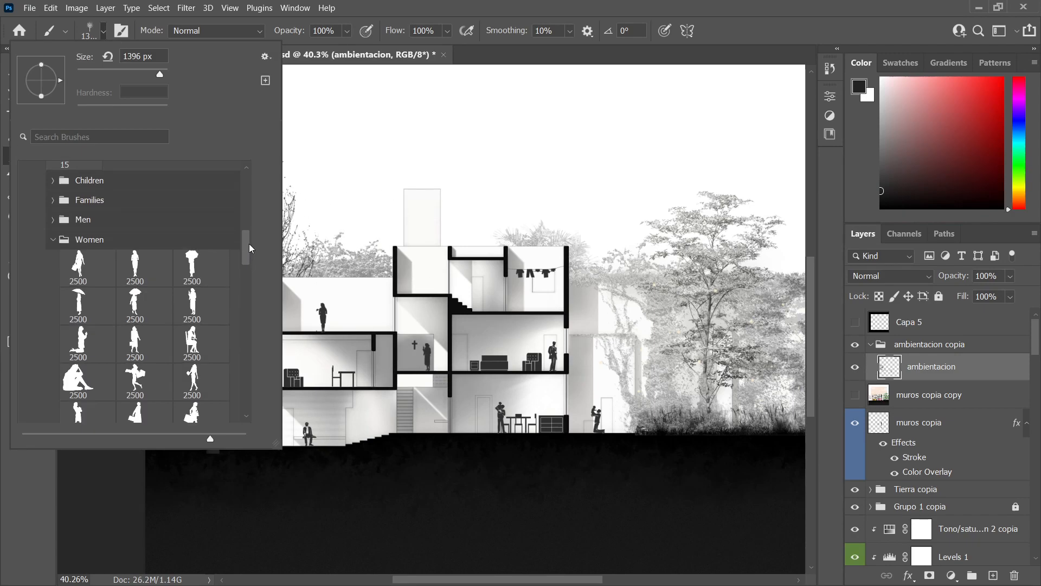
click(201, 265)
click(242, 428)
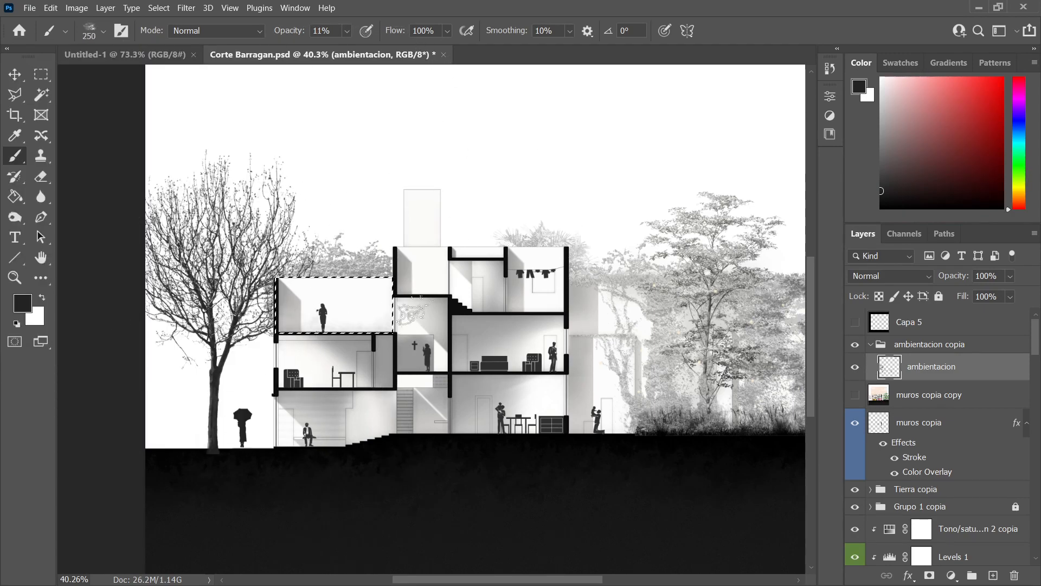
- Brush the selected upper-floor room at 11% opacity, deselect it, and paint faint clouds across the sky
click(349, 322)
key(ctrl+d)
mouse_move(721, 125)
mouse_down()
mouse_move(584, 130)
mouse_move(743, 125)
mouse_up()
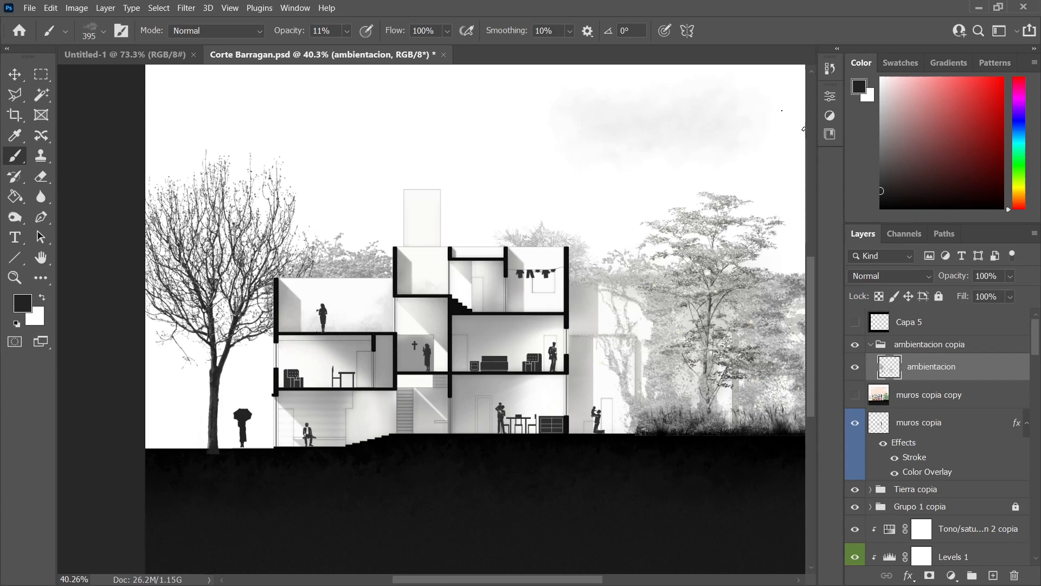
drag(392, 160, 166, 151)
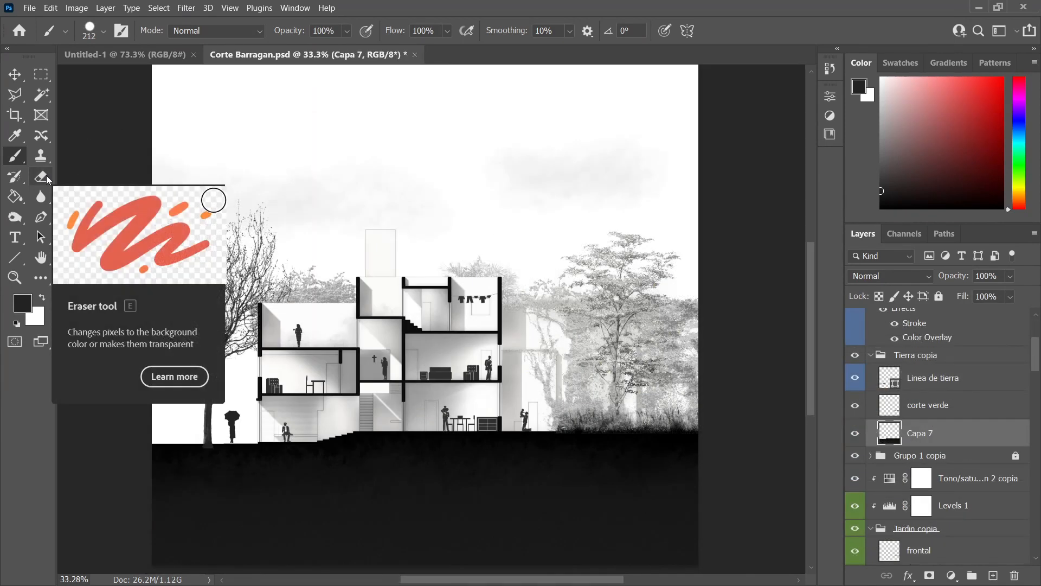
- Choose a different brush tip for the Eraser and erase along the lower edge of the ground on Capa 7
click(47, 178)
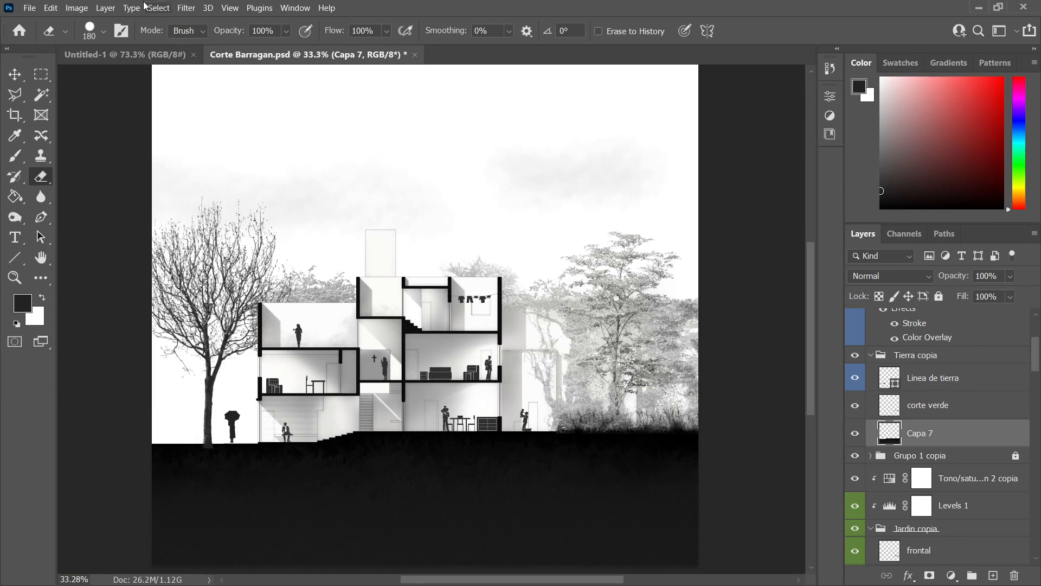
click(105, 32)
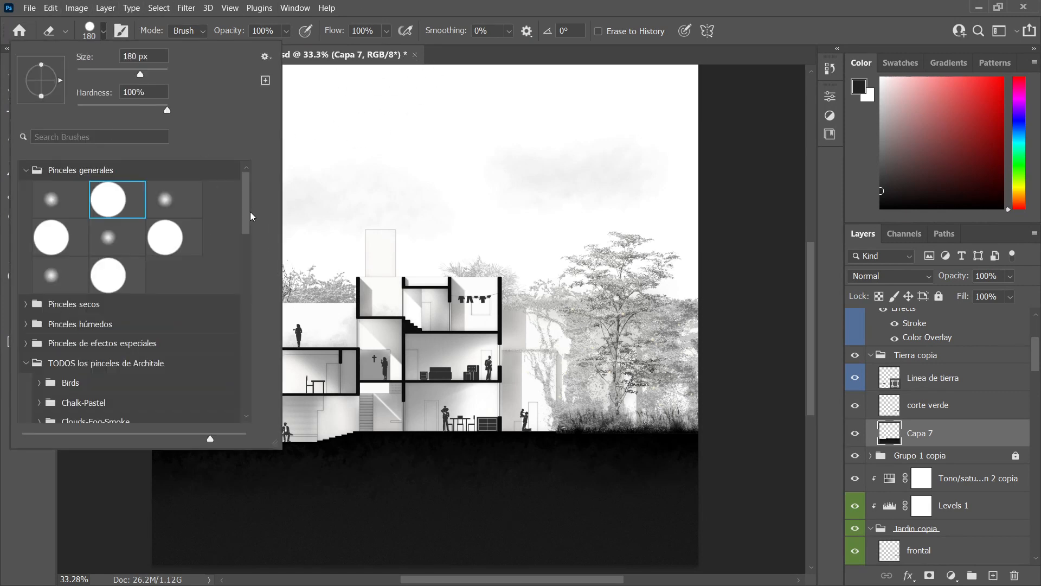
scroll(251, 216, down, 10)
click(190, 207)
mouse_move(165, 552)
mouse_down()
mouse_move(787, 556)
mouse_move(380, 556)
mouse_up()
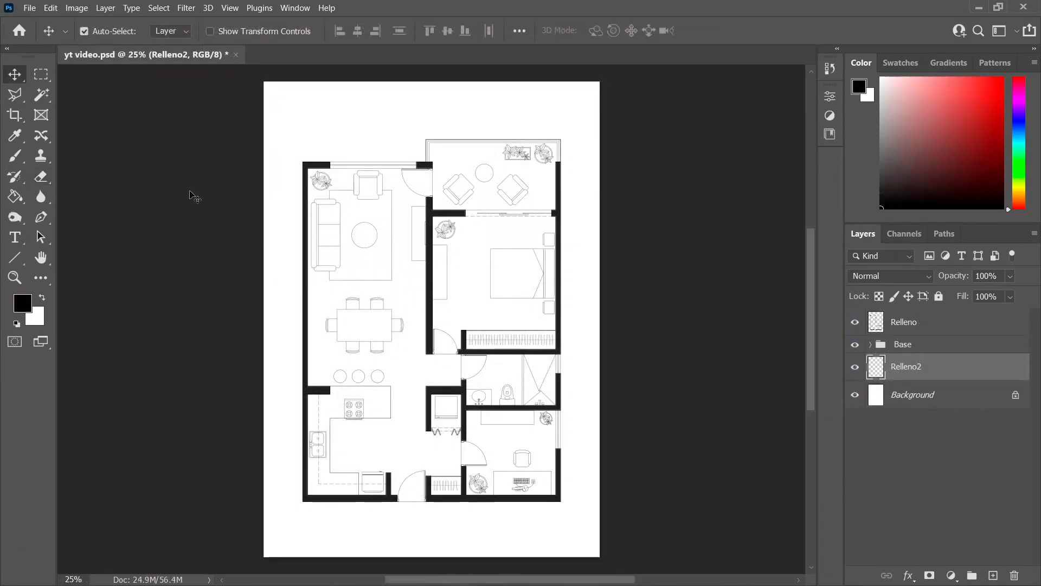
- Select the living area, door swings, bathroom, bedroom and study floors in yt video.psd together with the Magic Wand
click(41, 94)
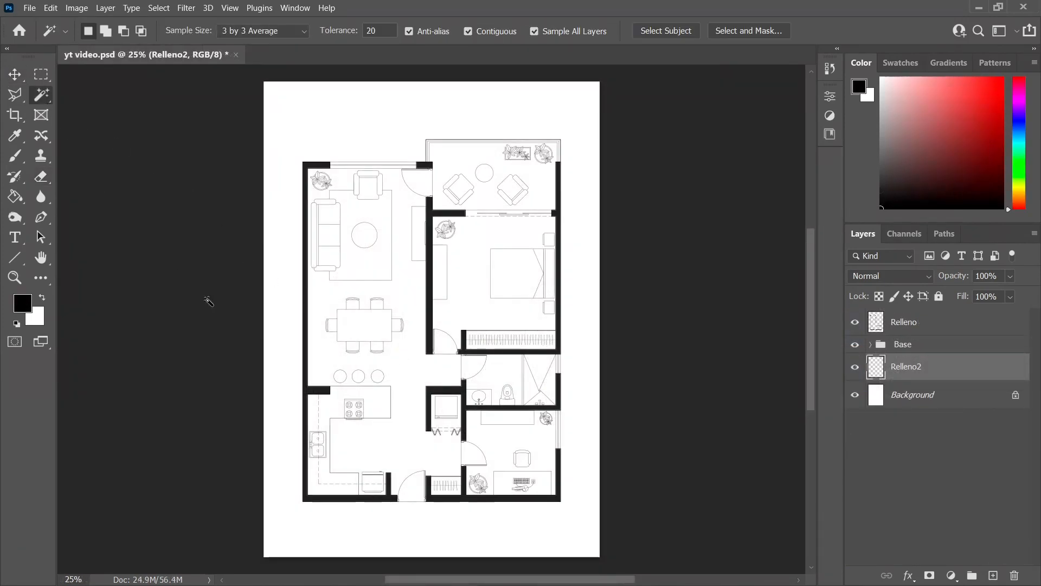
click(418, 348)
shift+click(443, 343)
shift+click(472, 365)
shift+click(494, 371)
shift+click(470, 294)
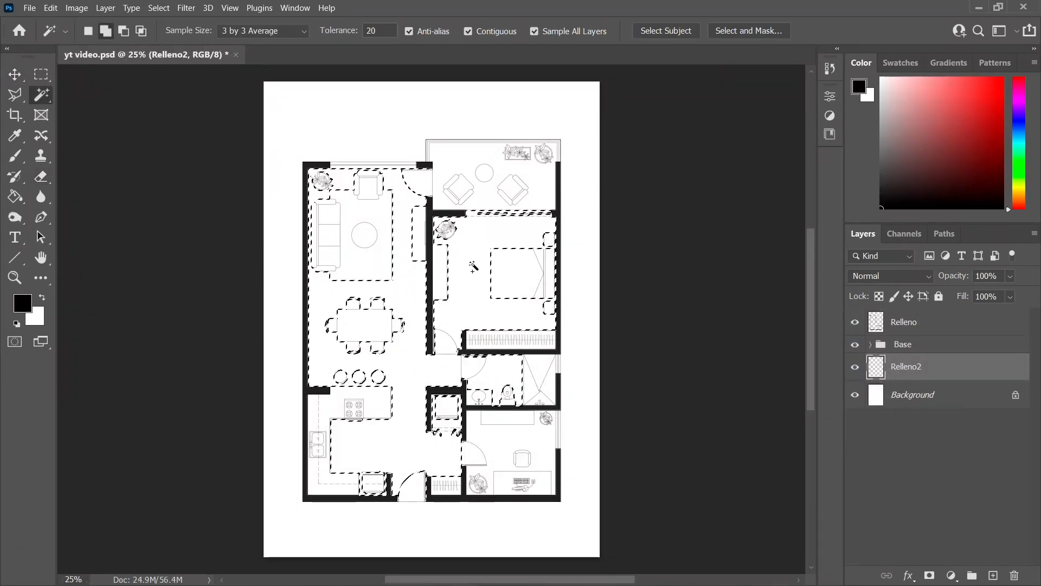
shift+click(506, 442)
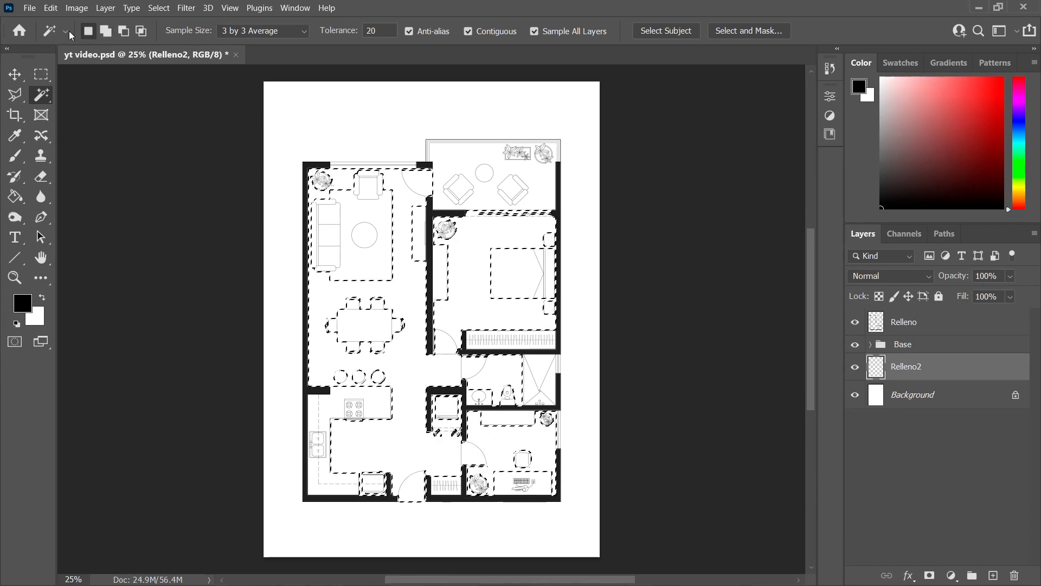
- Fill the selected floors on the Relleno2 layer with light gray e2e2e2 in Normal mode at 100% opacity
click(49, 8)
click(74, 207)
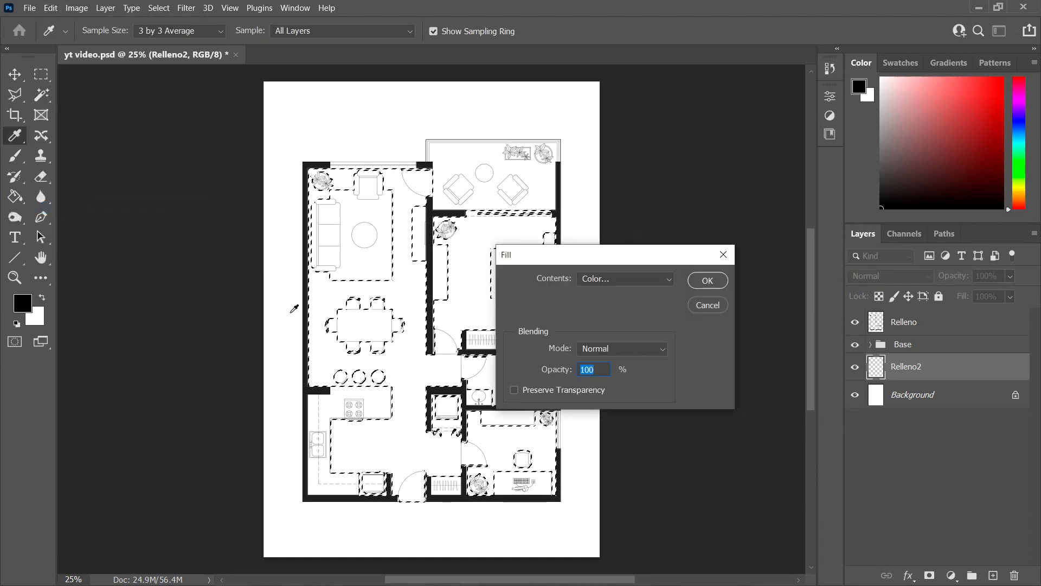
click(599, 279)
click(596, 316)
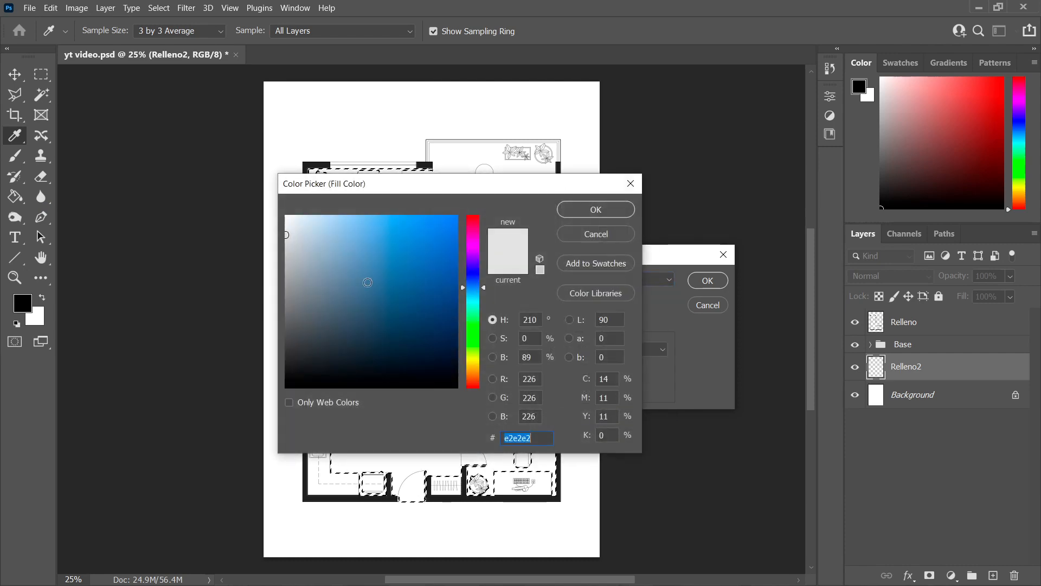
click(596, 210)
click(708, 280)
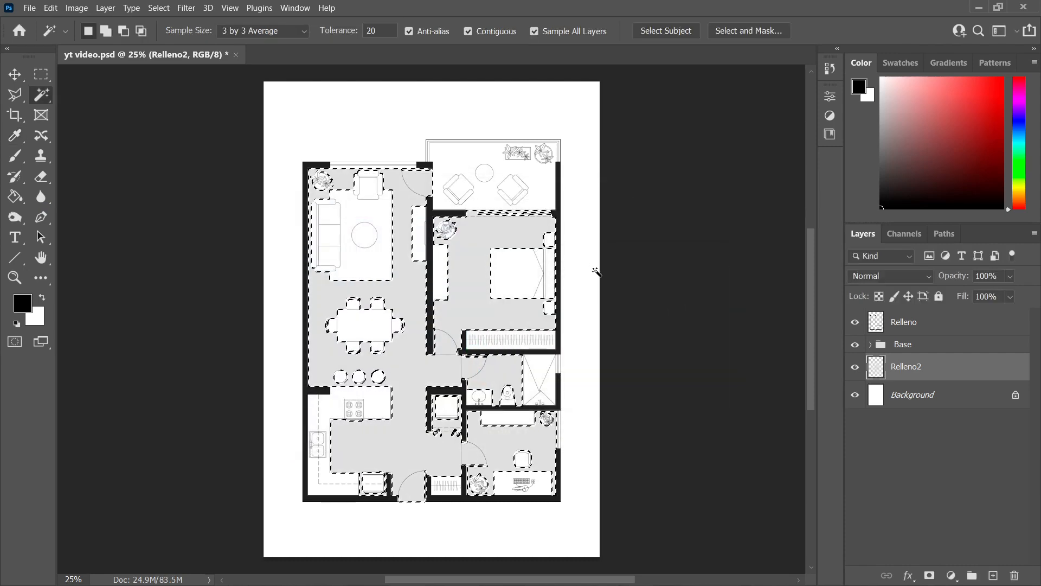
- Pick a light gray foreground color and fill the selected floor areas with it
click(881, 96)
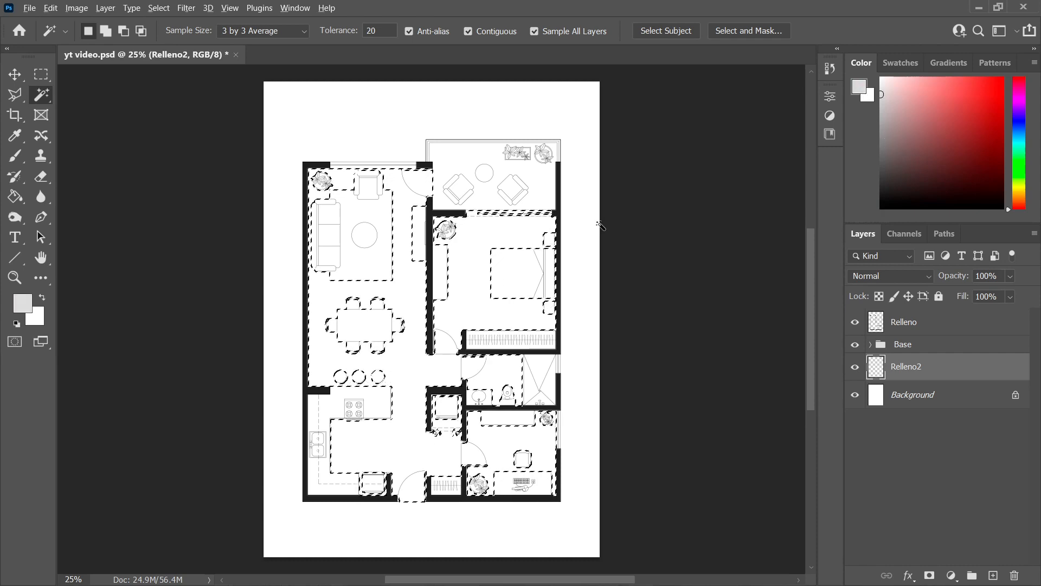
key(alt+BackSpace)
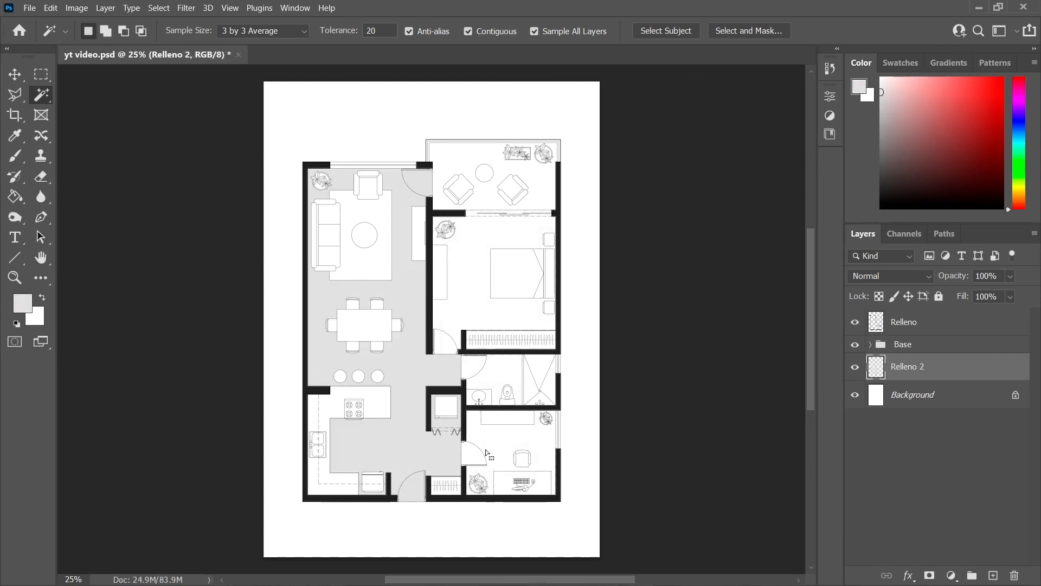
- Fill the study and bedroom floors with a slightly darker gray, deselect them, and select the bathroom door area
shift+click(486, 454)
shift+click(463, 314)
key(alt+BackSpace)
key(ctrl+d)
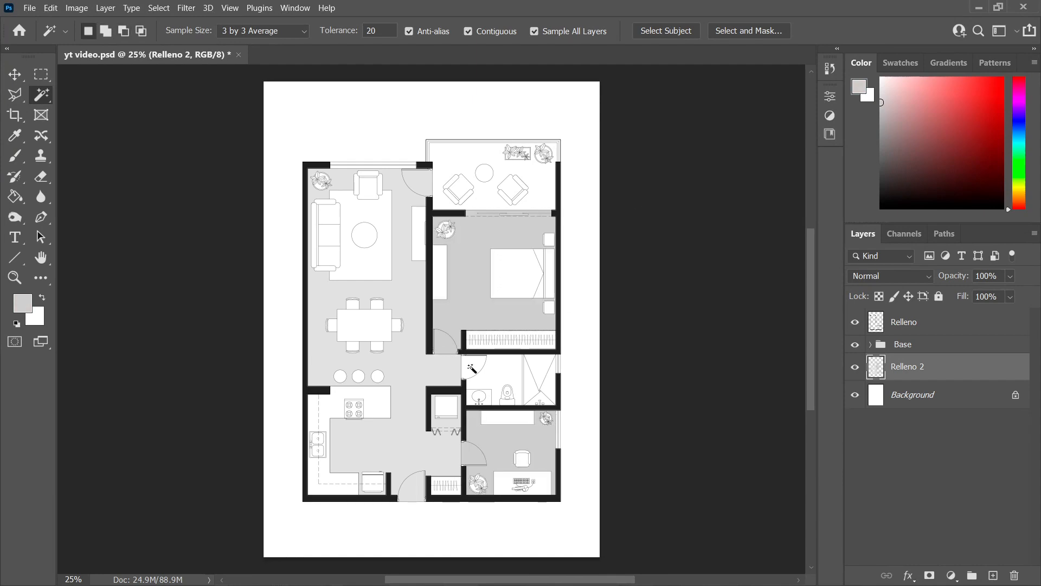
click(473, 370)
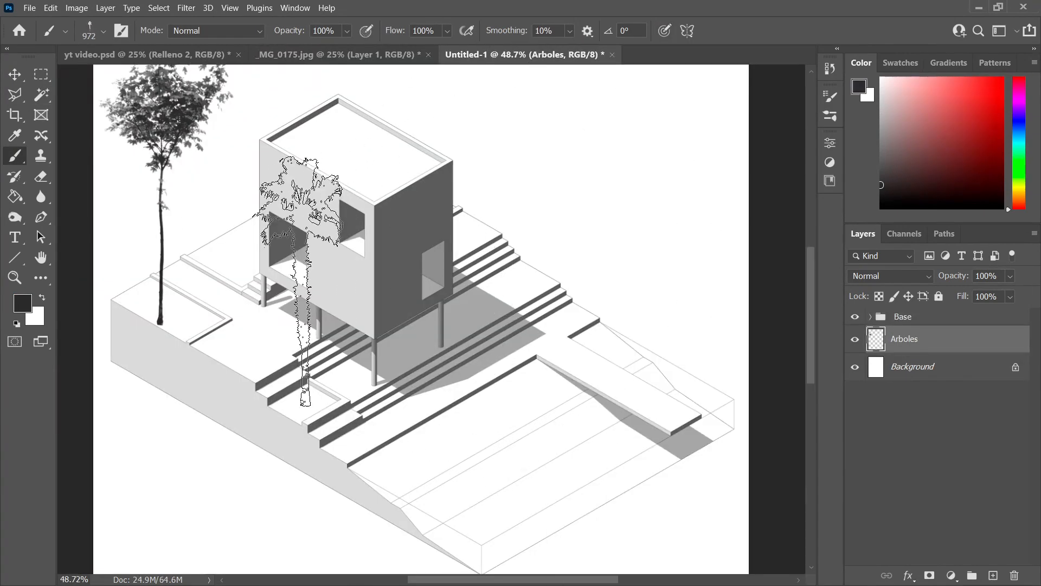
- Stamp trees in front of and behind the house on the isometric drawing's Arboles layer with the 972 px tree brush
click(301, 280)
click(616, 222)
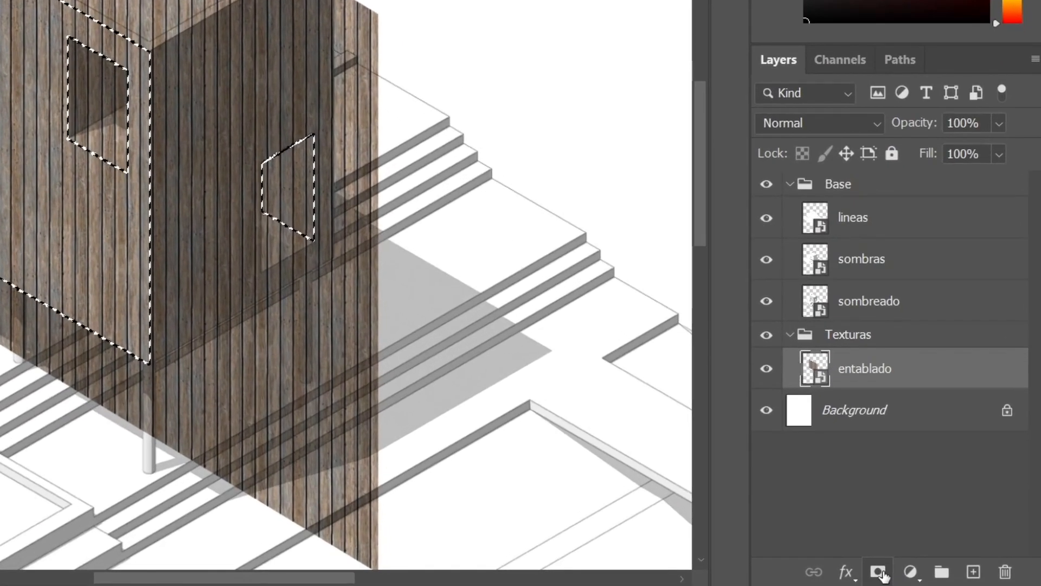
- Mask the entablado wood texture to the selected facade with a layer mask, and display the mask on its own
click(878, 571)
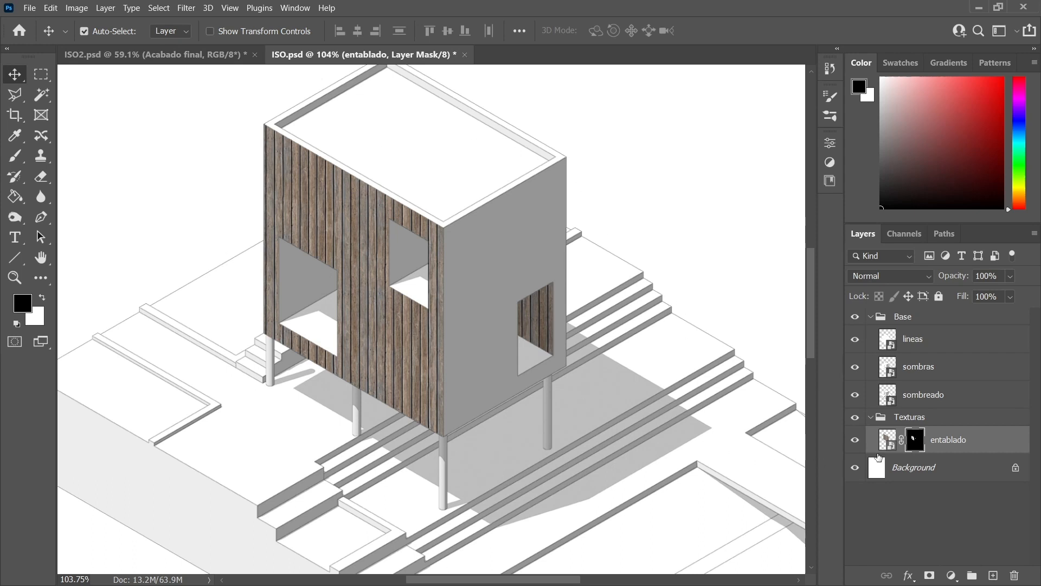
alt+click(911, 445)
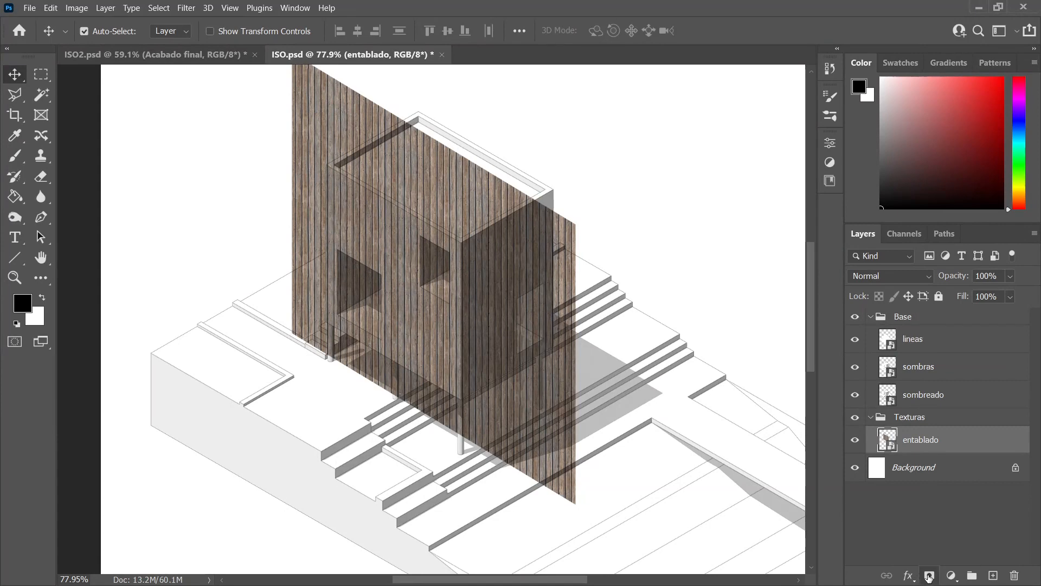
- Add a blank layer mask to the entablado layer, display the mask alone, and return to the normal view
click(929, 576)
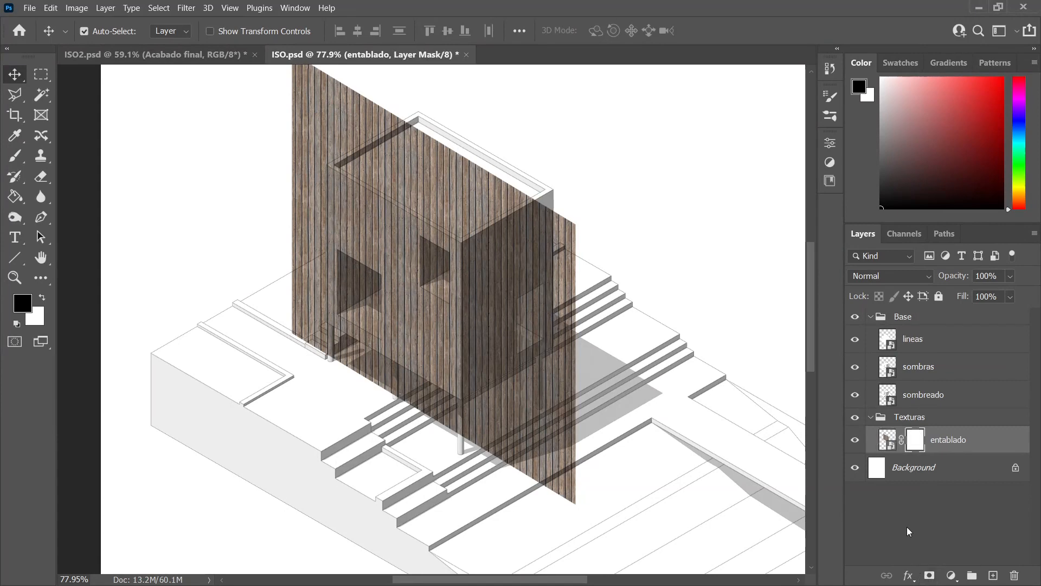
alt+click(916, 444)
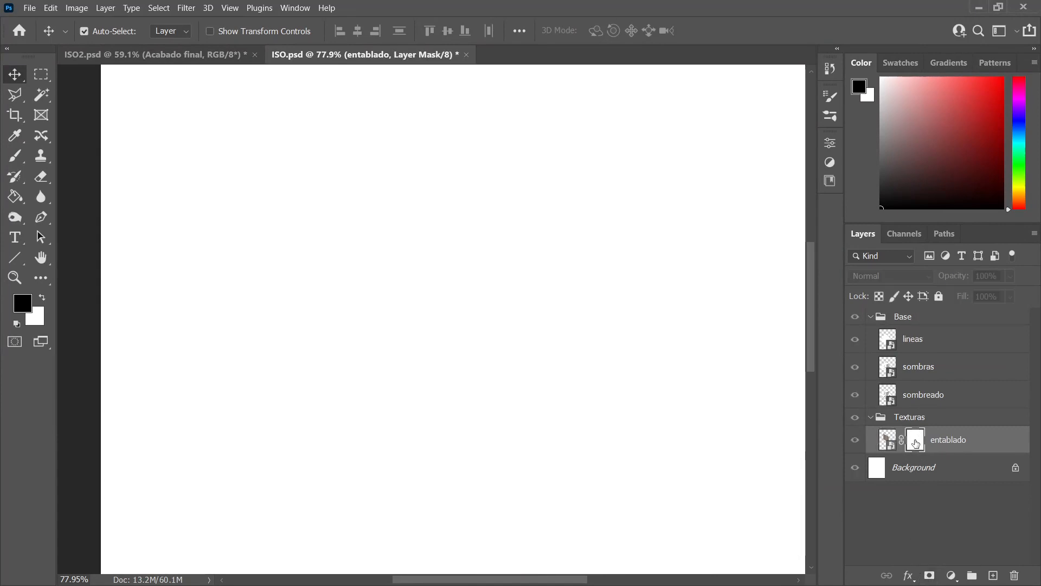
alt+click(916, 444)
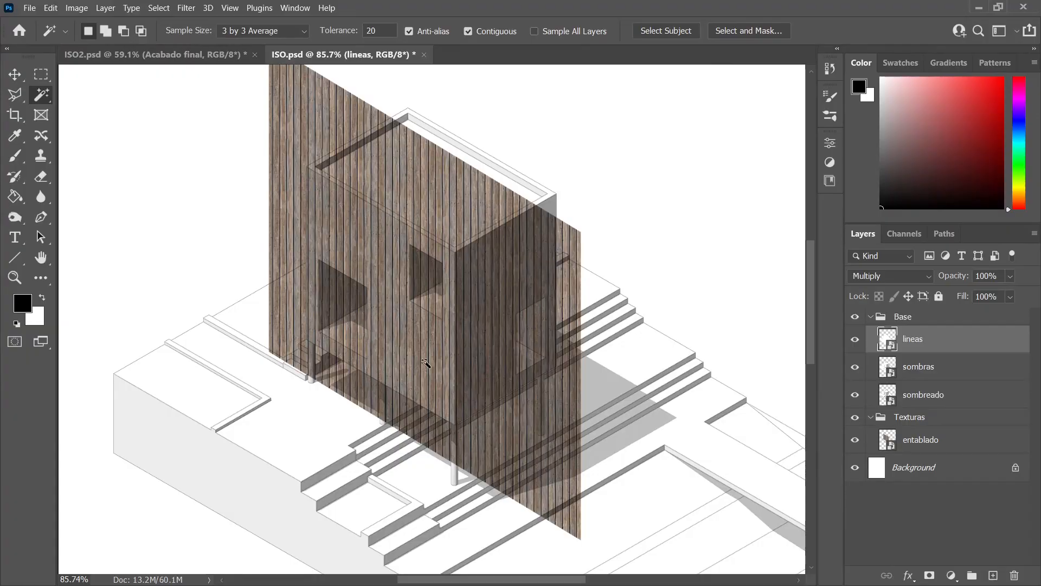
- Select the front facade without its window openings, mask the entablado layer to it, and view the mask alone before restoring the normal view
click(425, 365)
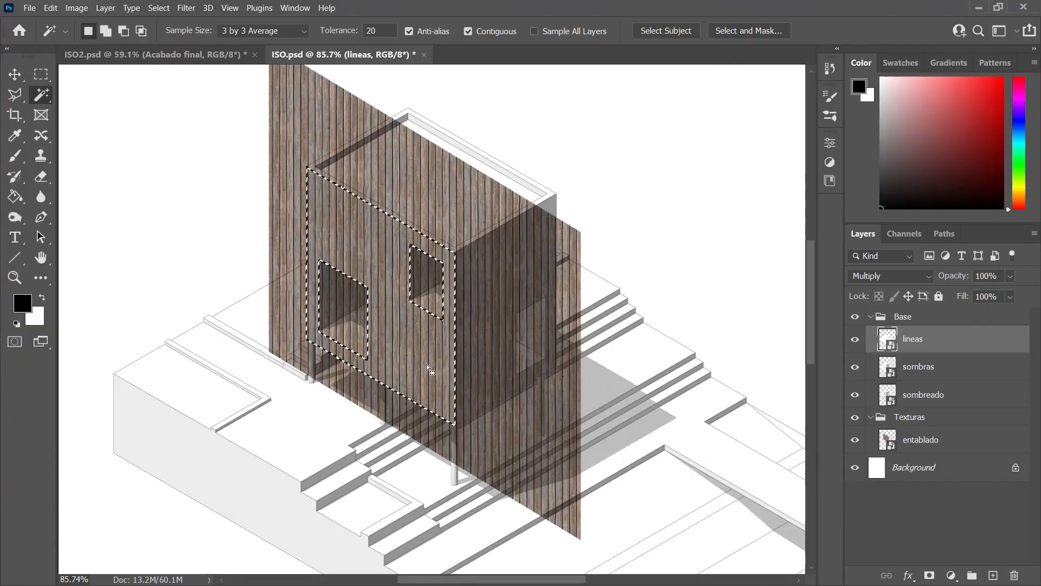
click(921, 439)
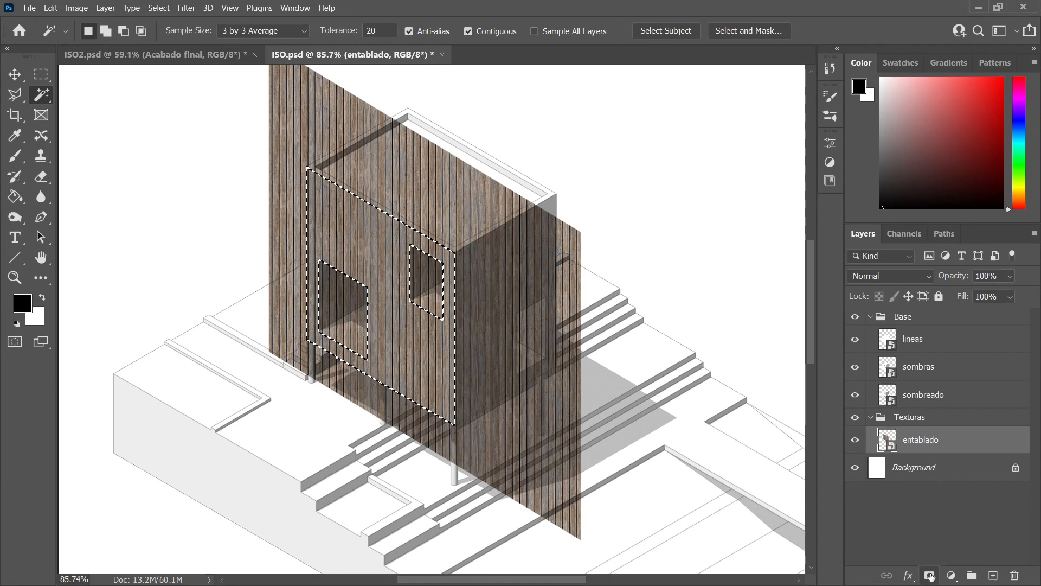
click(929, 575)
scroll(382, 394, up, 2)
alt+click(916, 441)
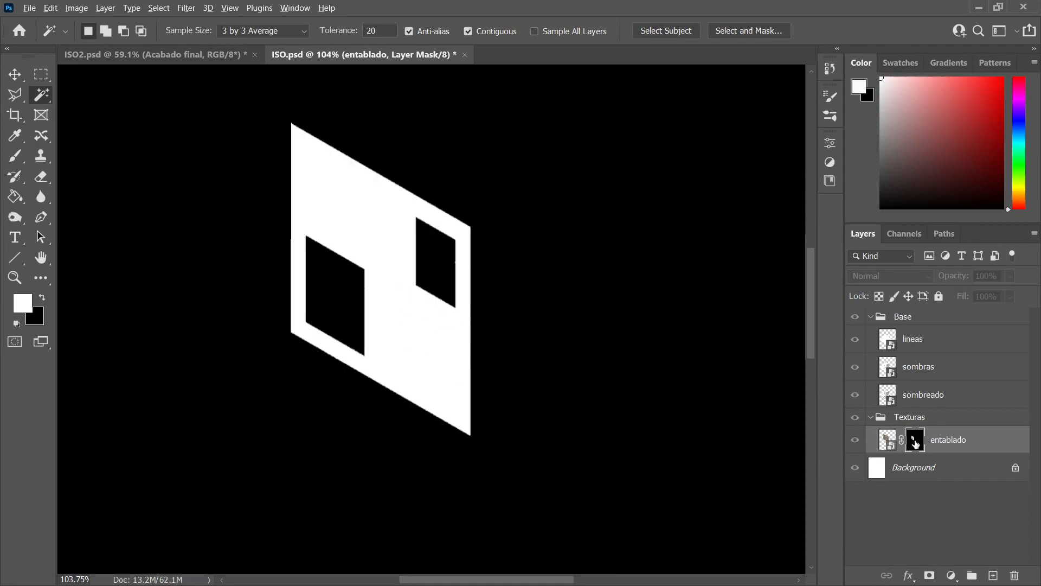
alt+click(915, 442)
- Fill the house's shaded side wall with white on the entablado layer mask using the Paint Bucket
key(g)
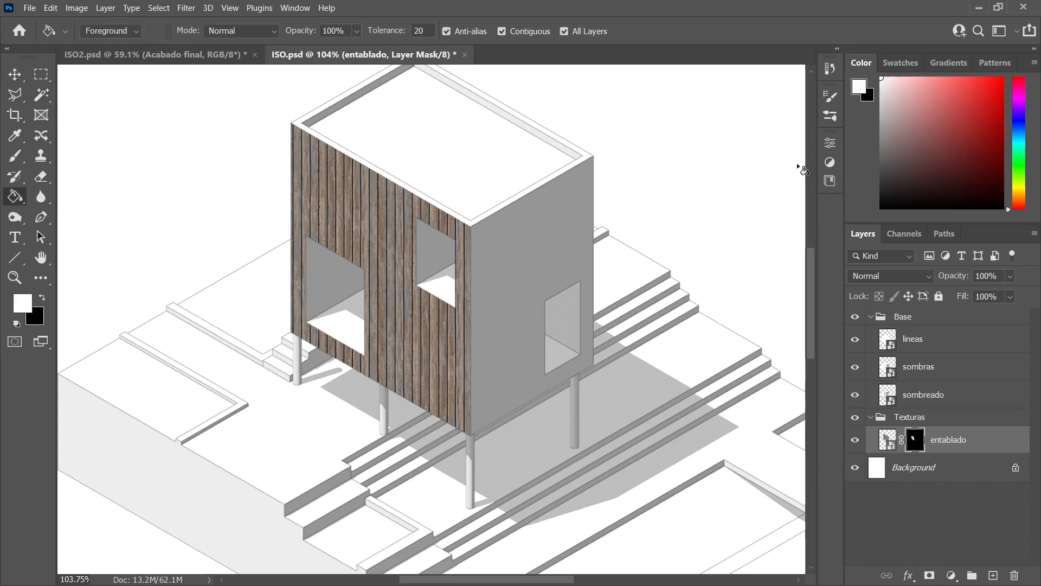
click(566, 308)
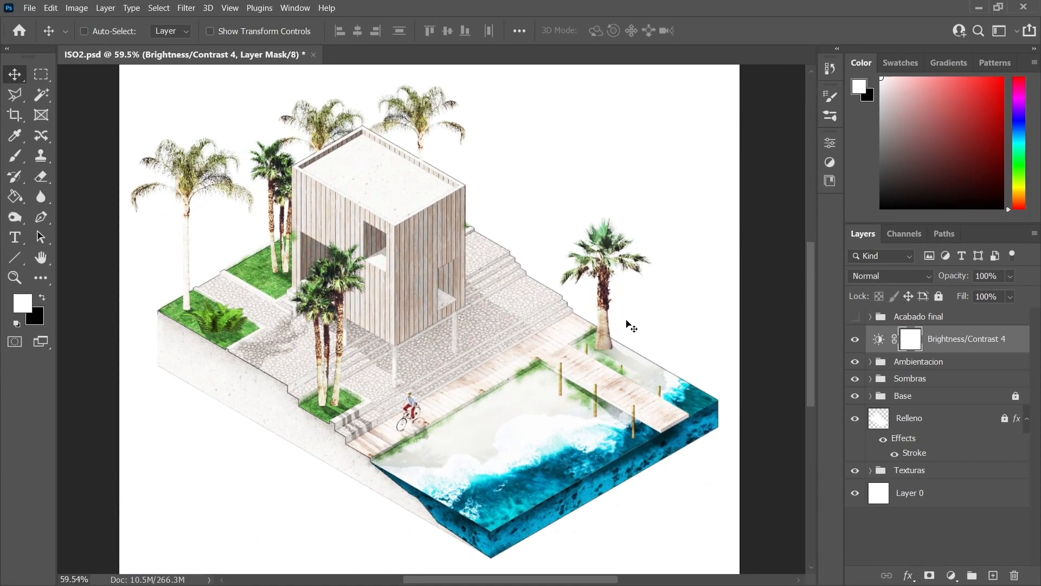
- Fill the Brightness/Contrast 4 layer mask in ISO2.psd with black, and brush white over the house and the area below it
key(x)
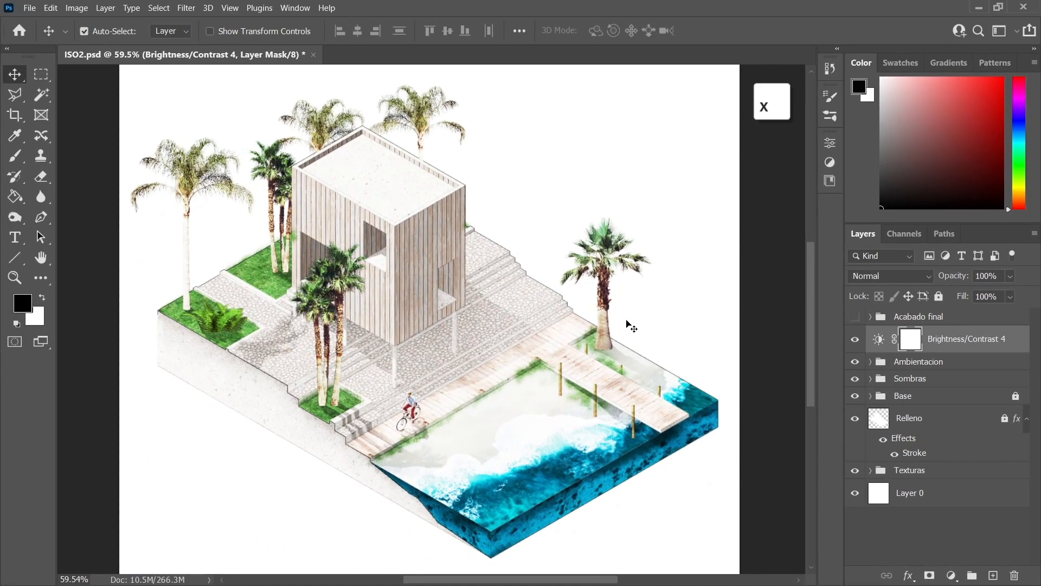
key(alt+BackSpace)
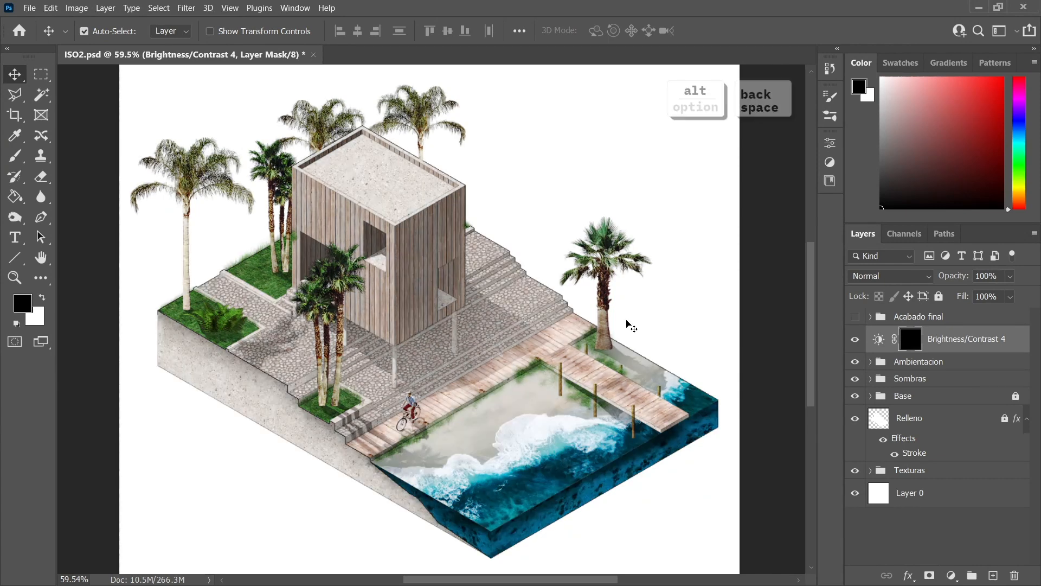
key(b)
key(x)
mouse_move(314, 217)
mouse_down()
mouse_move(274, 288)
mouse_move(349, 70)
mouse_move(441, 477)
mouse_up()
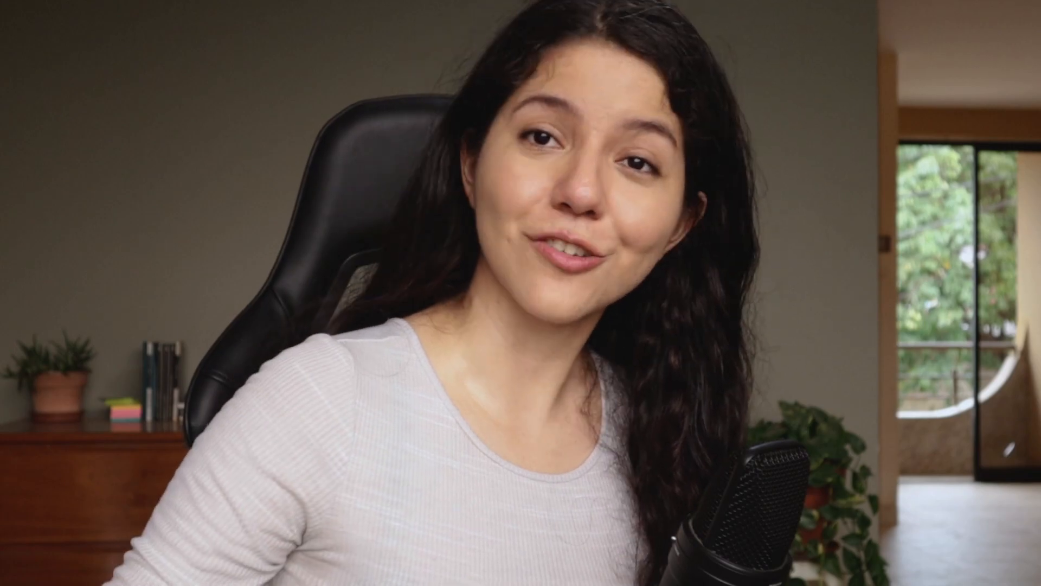